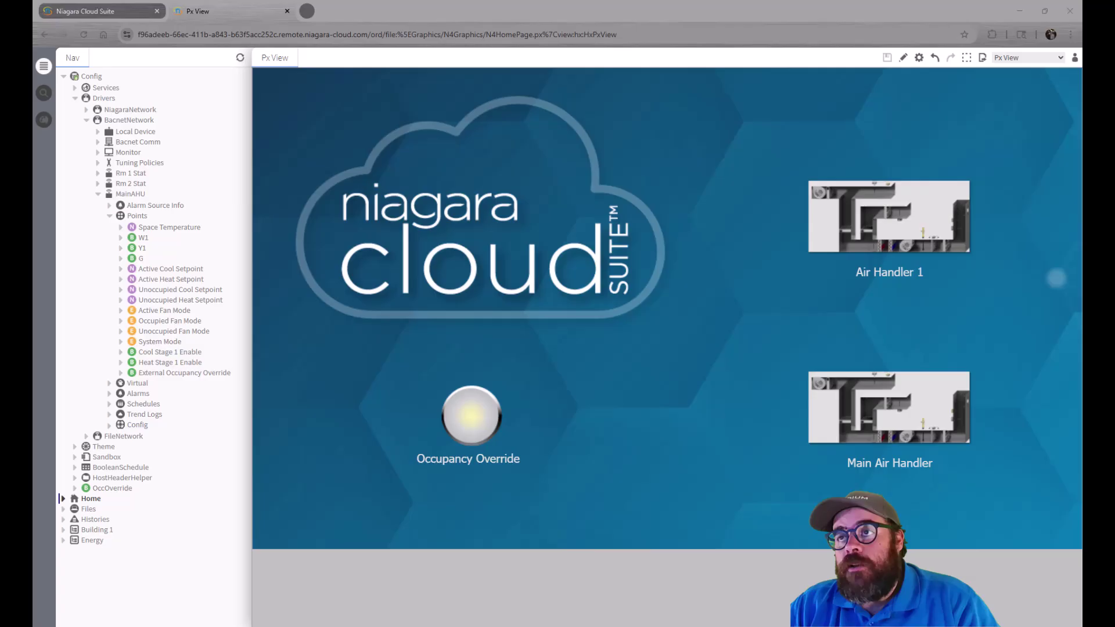
# Select Space Temperature under MainAHU > Points in the navigation tree
pyautogui.click(154, 231)
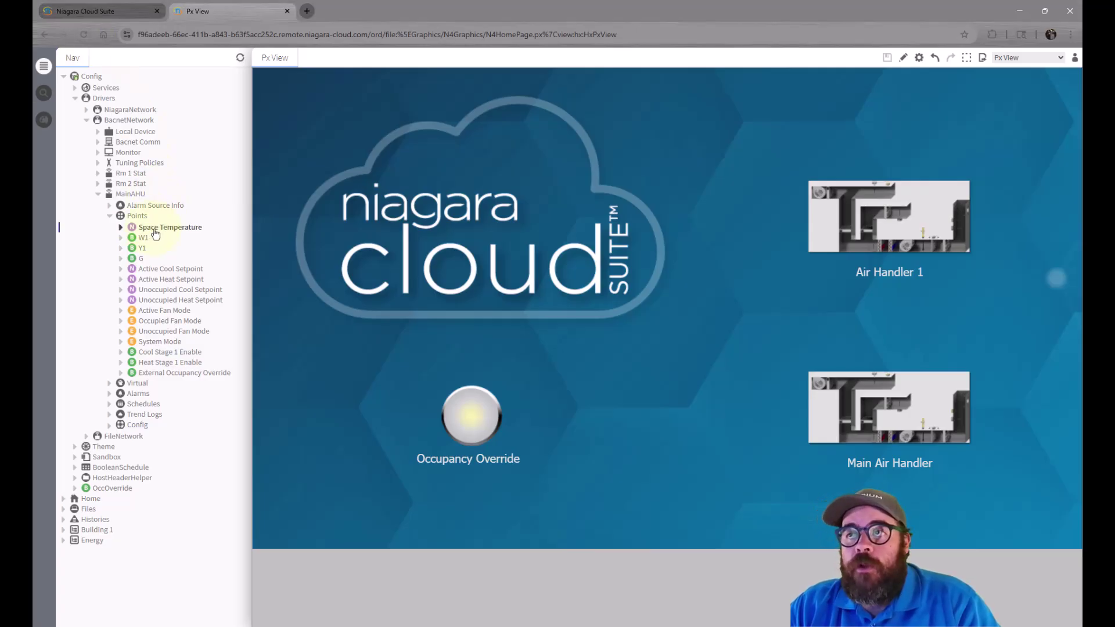
# Show Space Temperature on the MainAHU Points wire sheet and Arrange All its blocks
pyautogui.rightClick(154, 233)
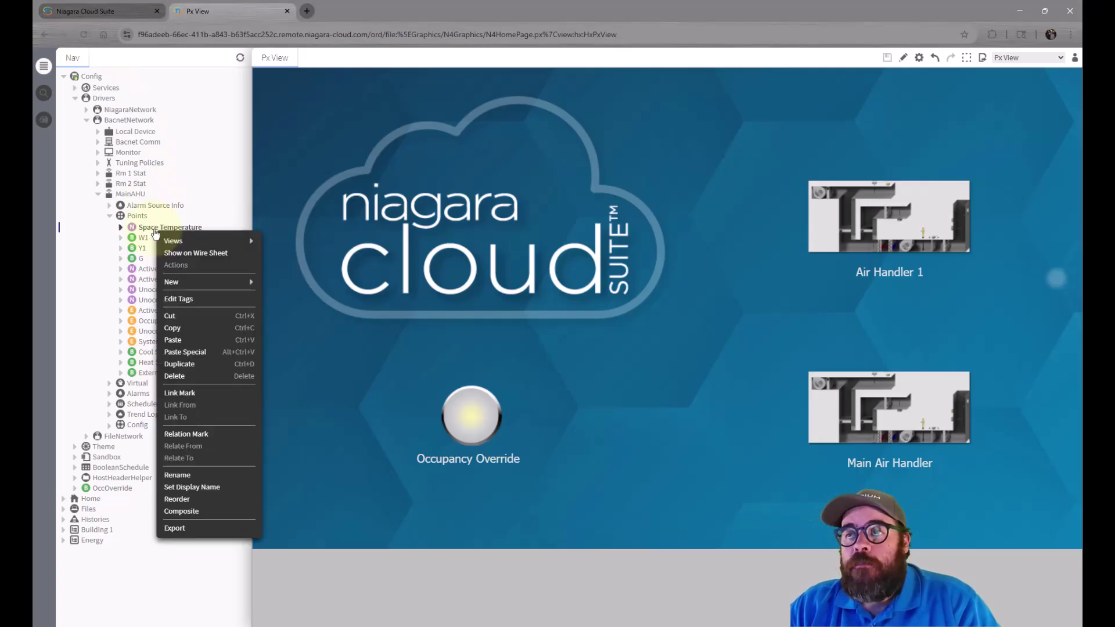
pyautogui.click(209, 256)
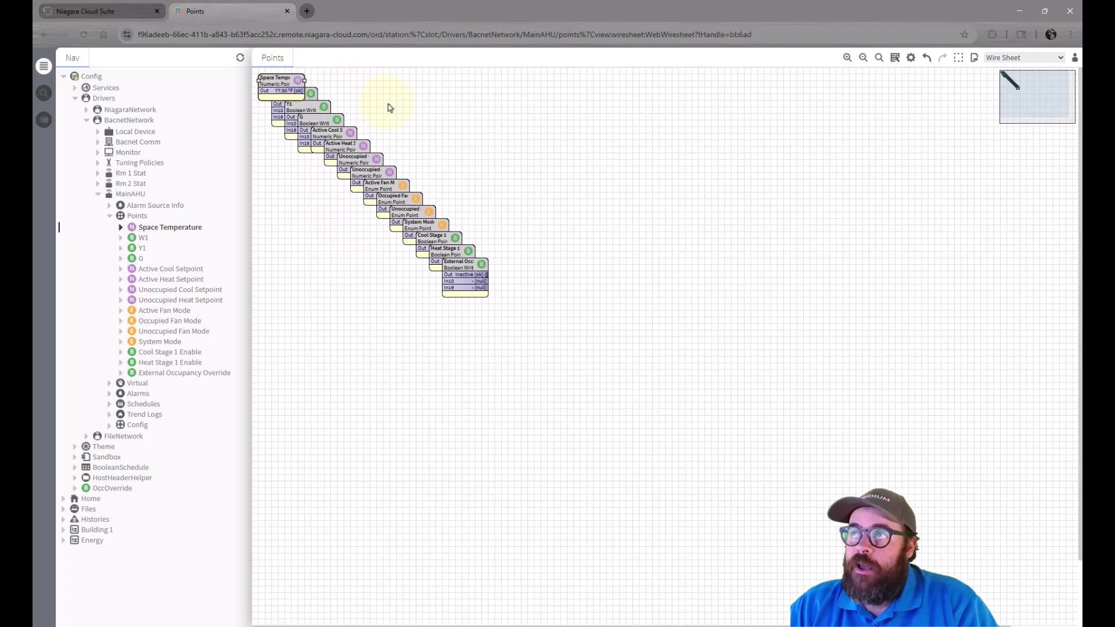
pyautogui.rightClick(427, 130)
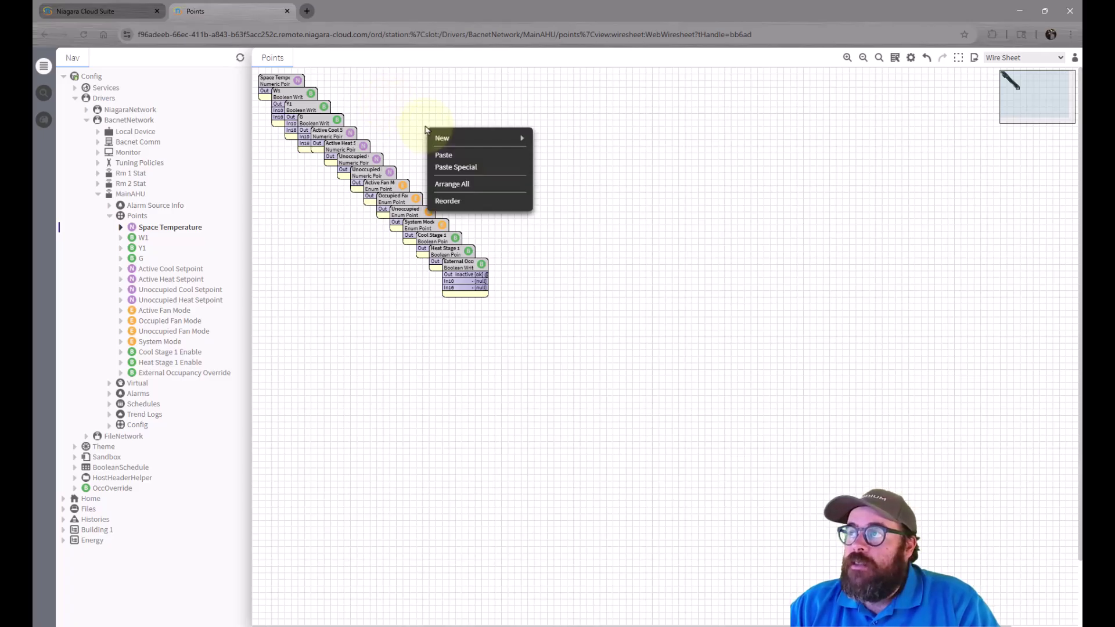
pyautogui.click(468, 185)
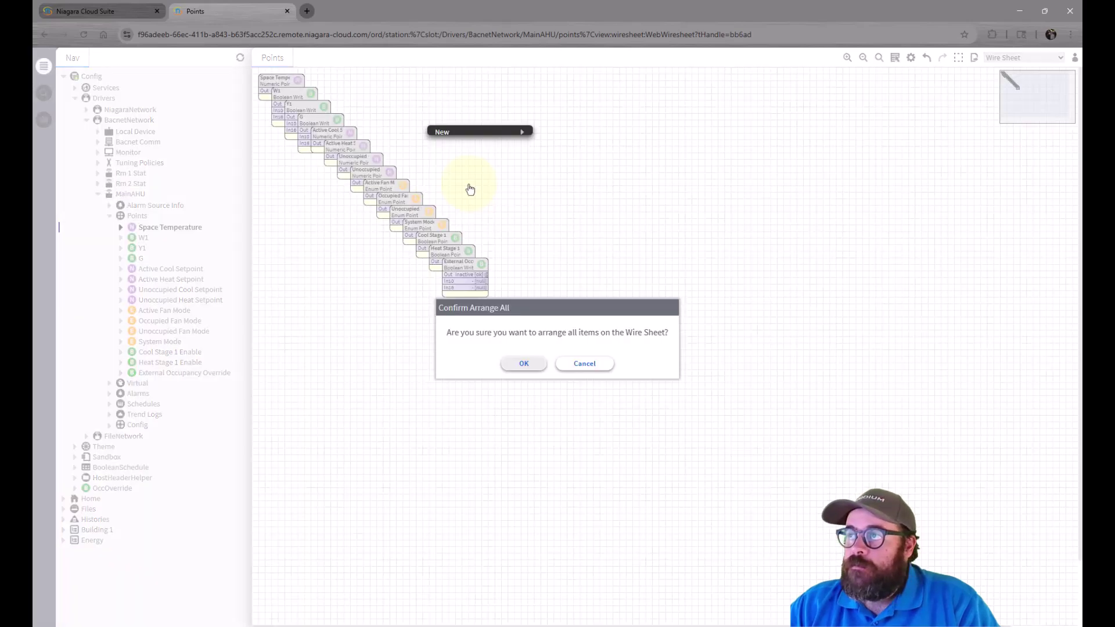
pyautogui.click(522, 365)
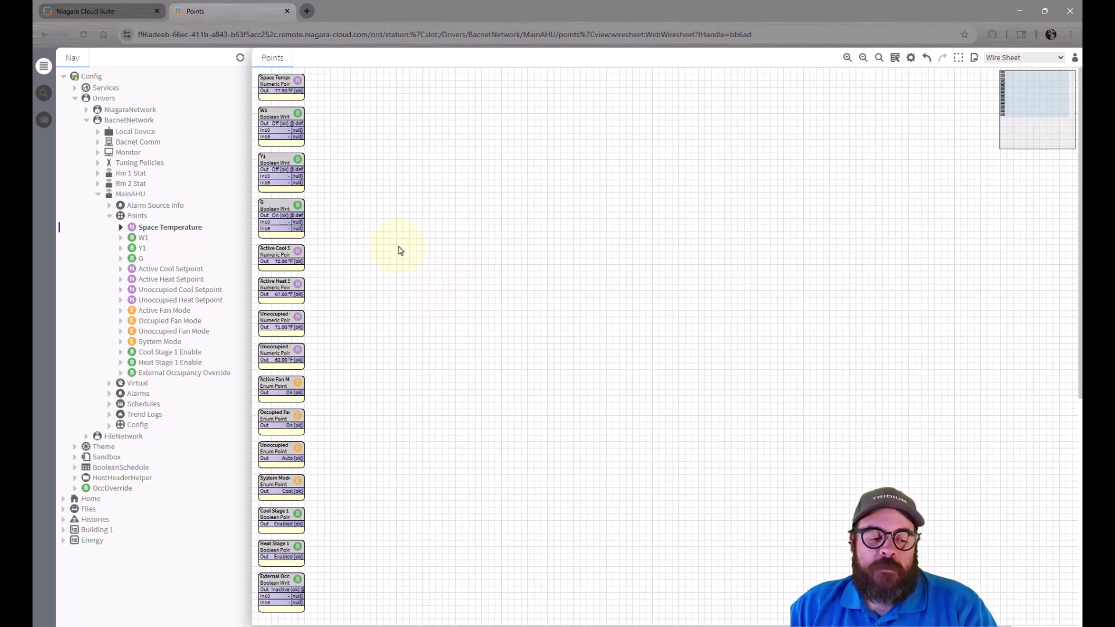
pyautogui.hotkey('ctrl', '-')
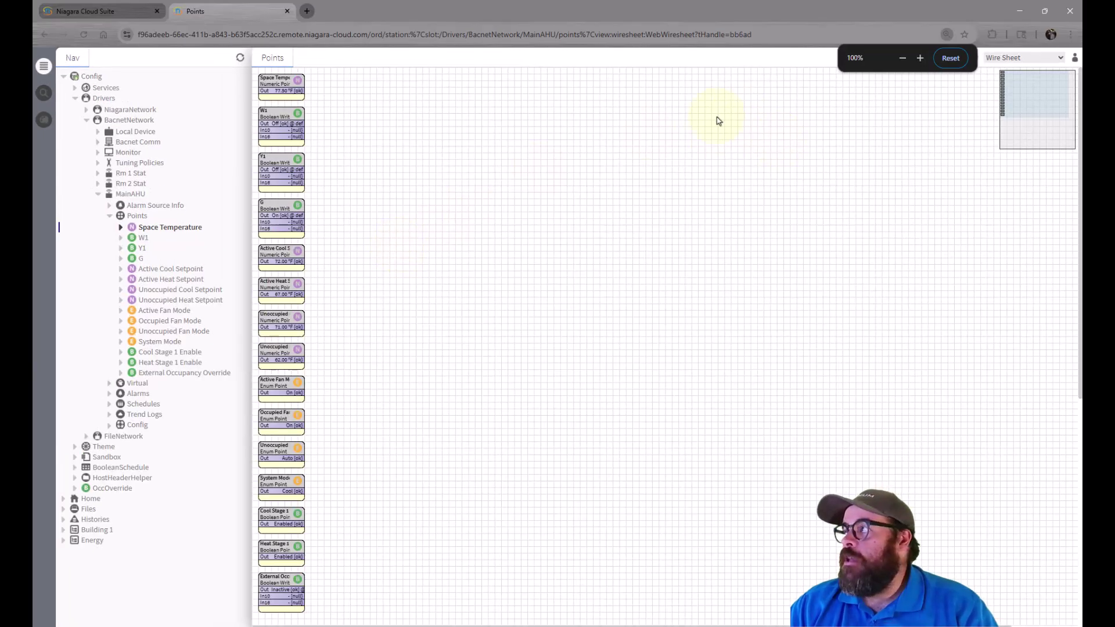
pyautogui.hotkey('ctrl', '-')
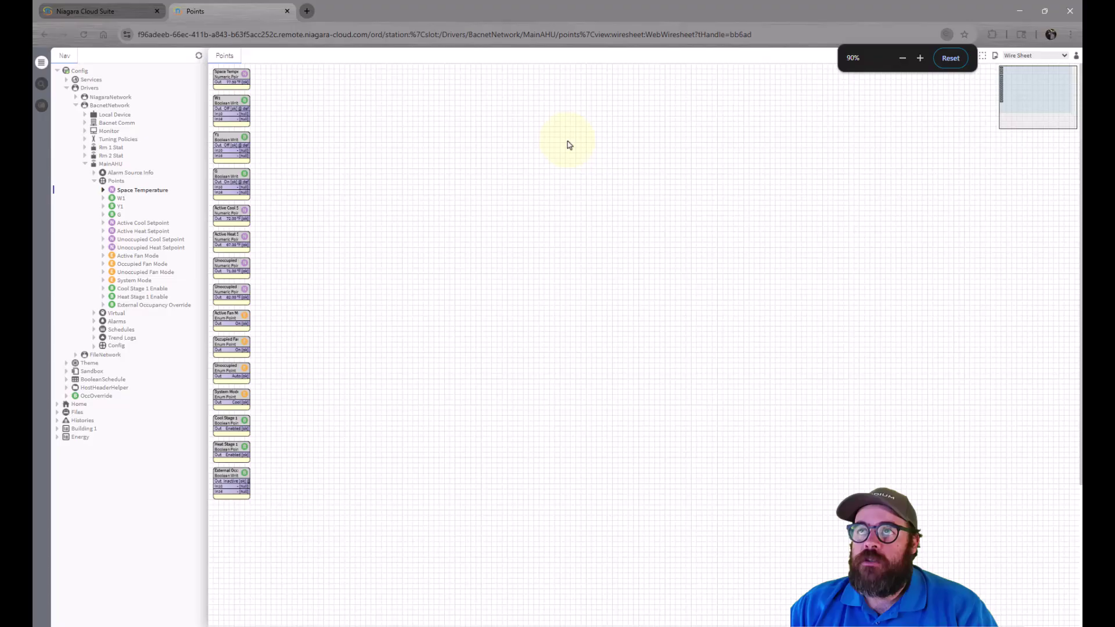
pyautogui.hotkey('ctrl', '+')
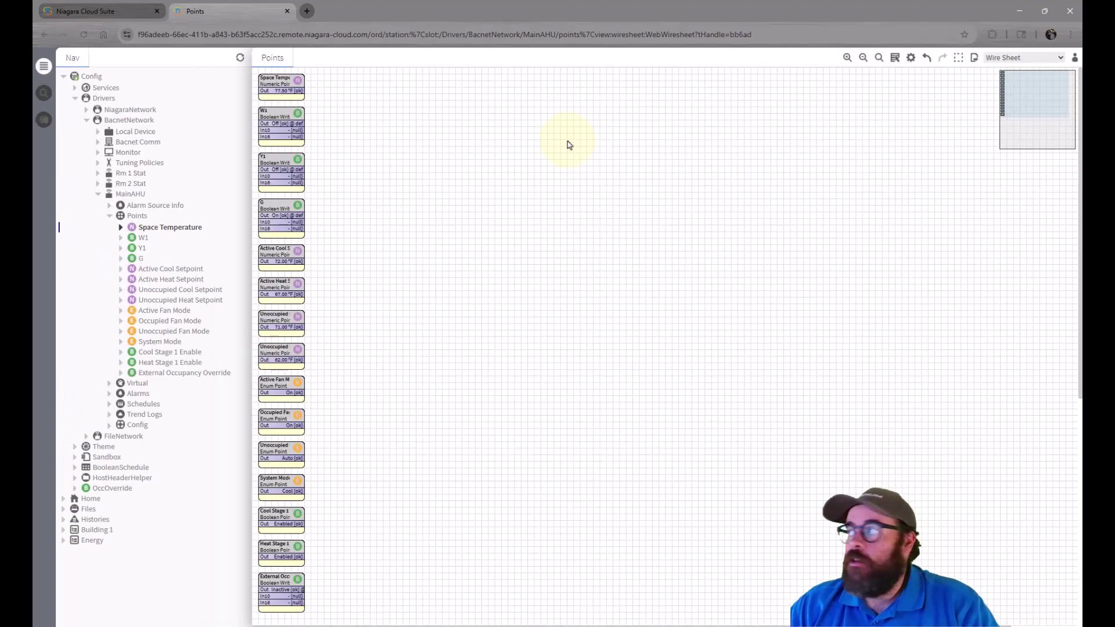
pyautogui.click(847, 58)
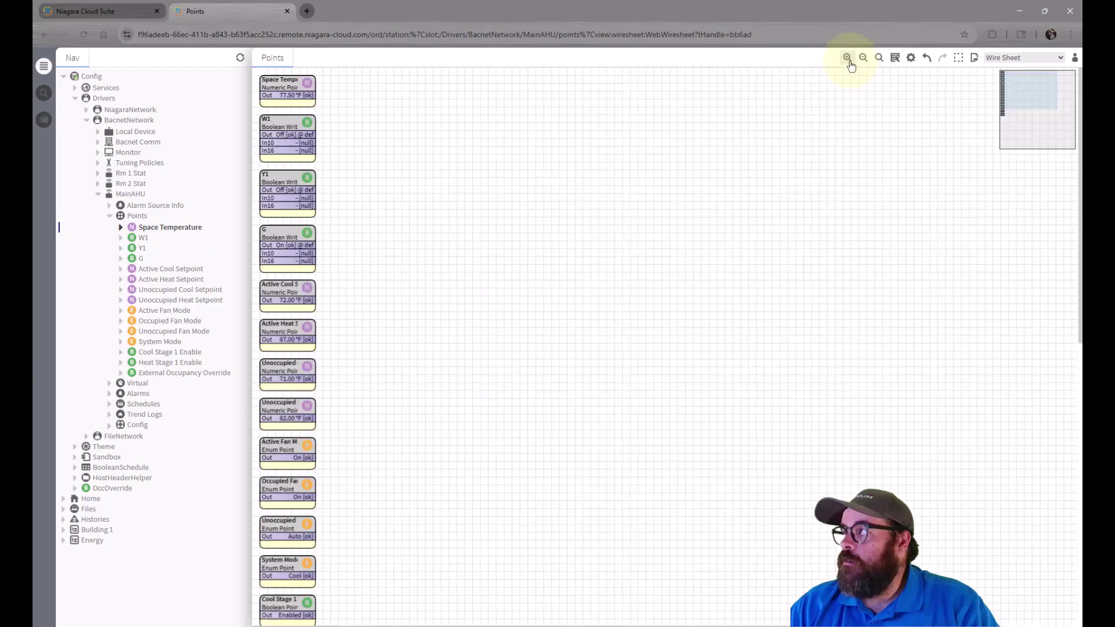
pyautogui.click(848, 58)
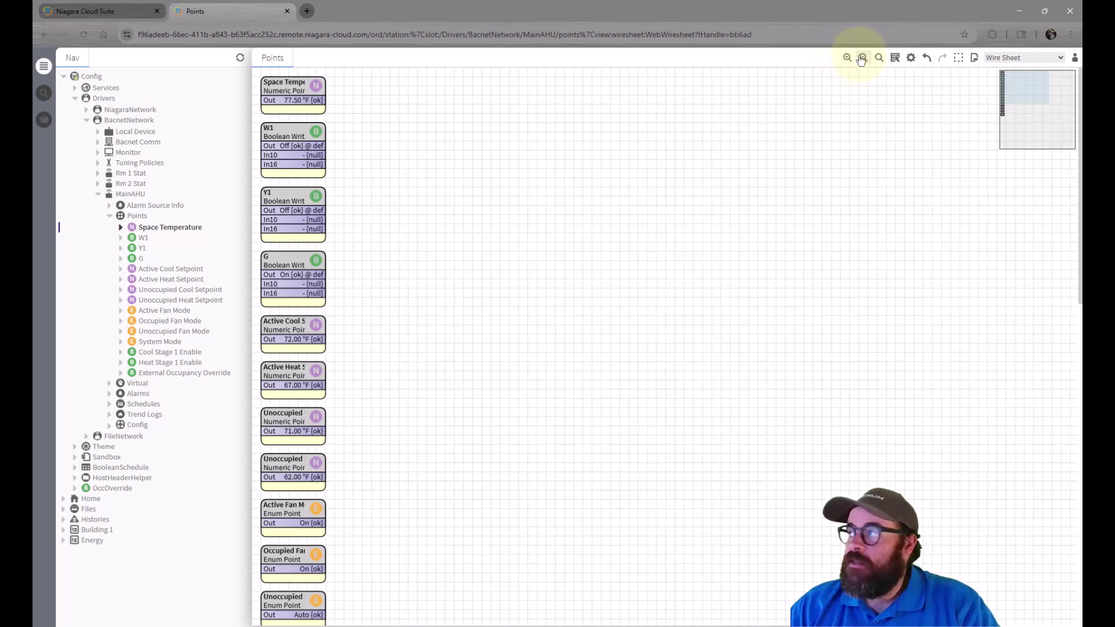
pyautogui.click(863, 60)
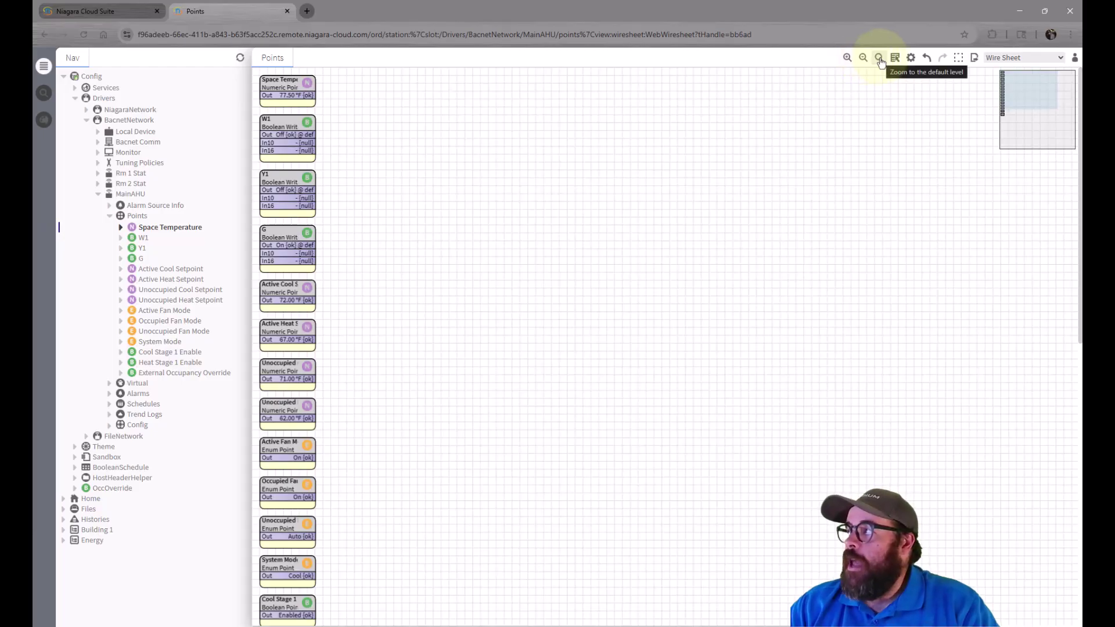
pyautogui.click(879, 60)
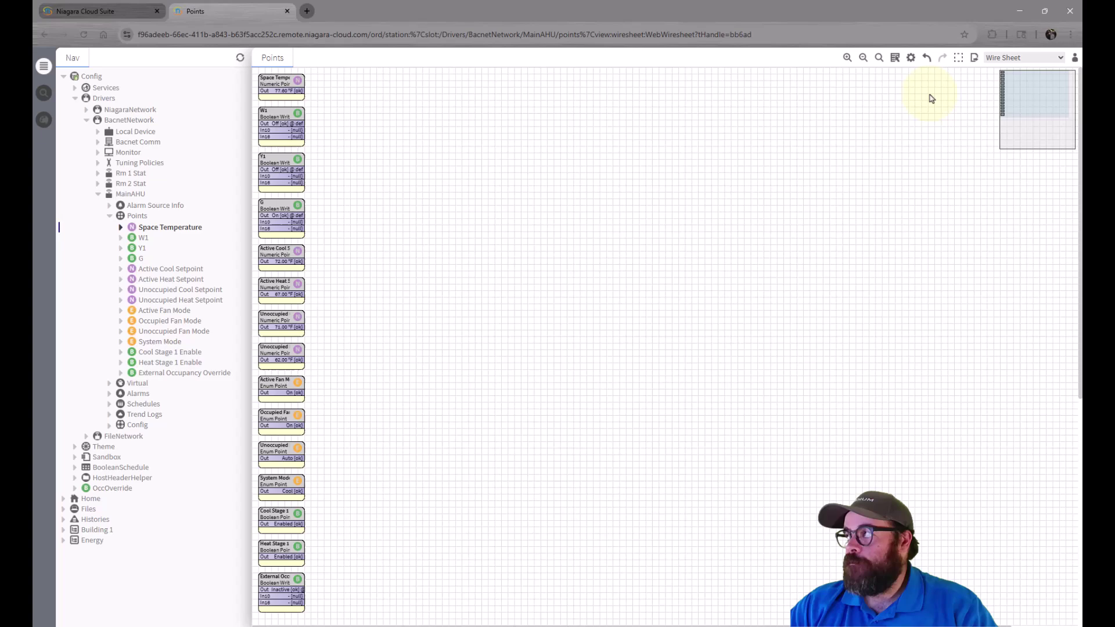
# Select all fifteen point blocks and widen them so full names show
pyautogui.click(895, 58)
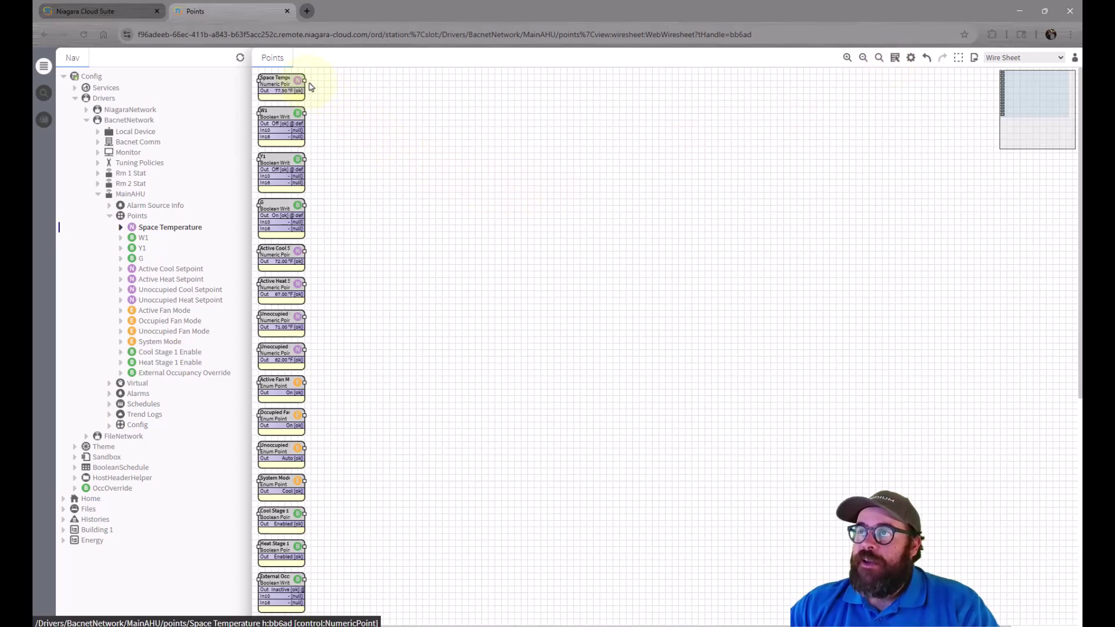
pyautogui.moveTo(311, 82); pyautogui.dragTo(345, 88)
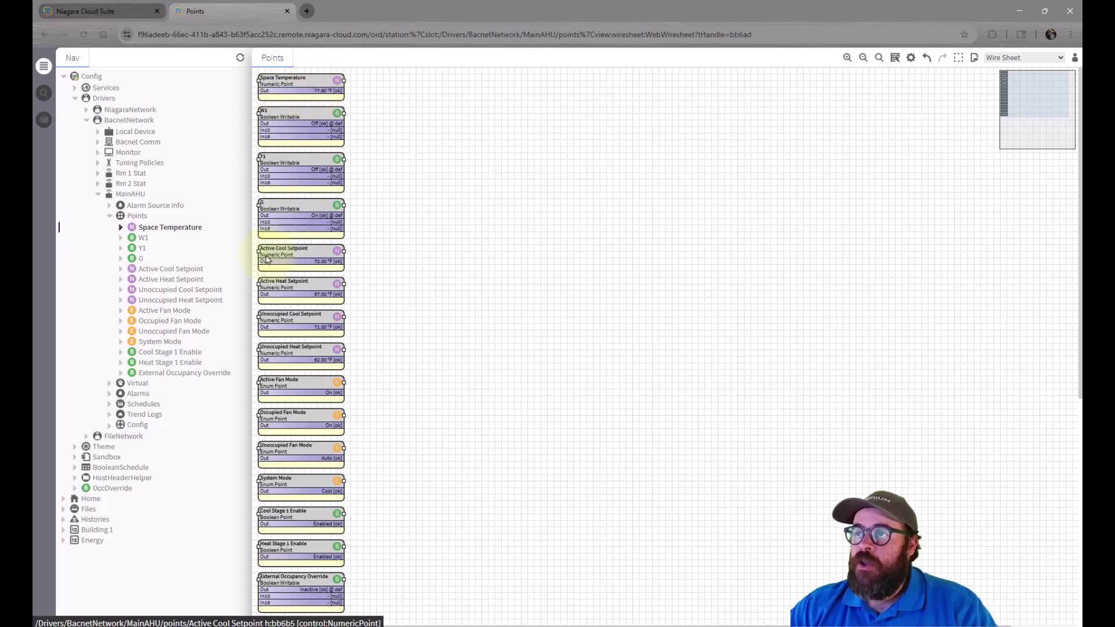
# Move the four setpoint blocks into a second column and the four mode blocks into a third
pyautogui.moveTo(272, 267); pyautogui.dragTo(355, 376)
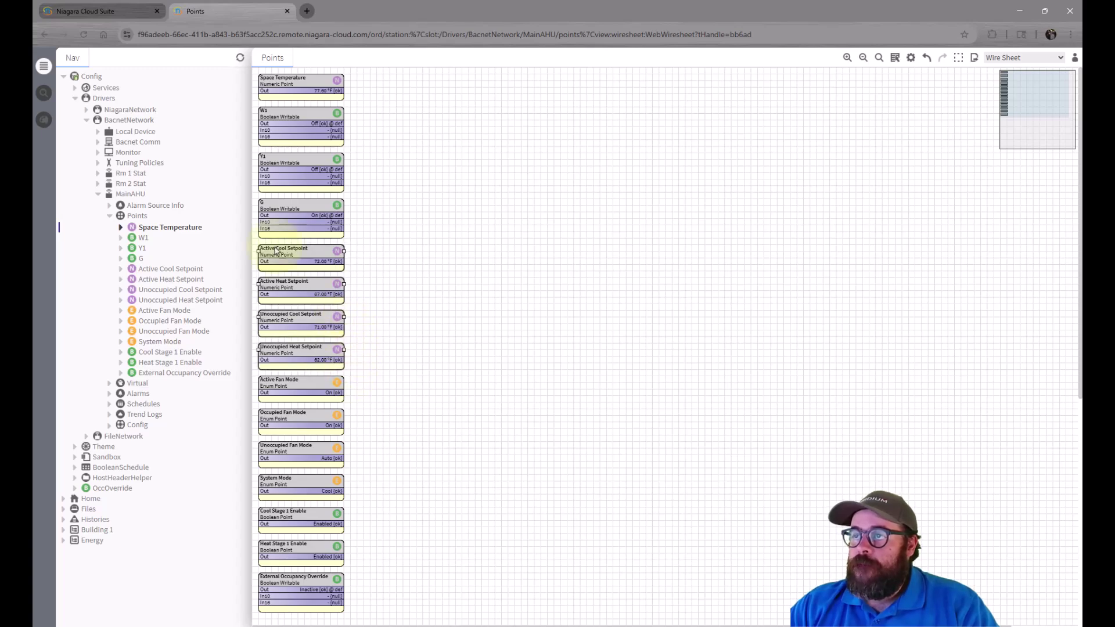
pyautogui.moveTo(275, 245); pyautogui.dragTo(378, 75)
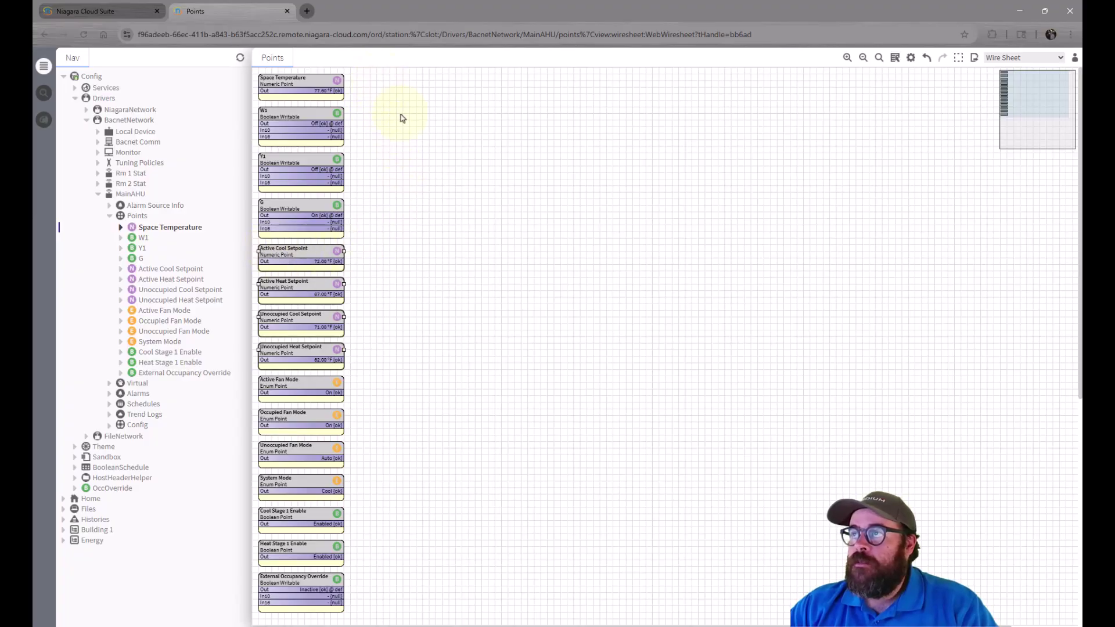
pyautogui.moveTo(366, 351); pyautogui.dragTo(251, 506)
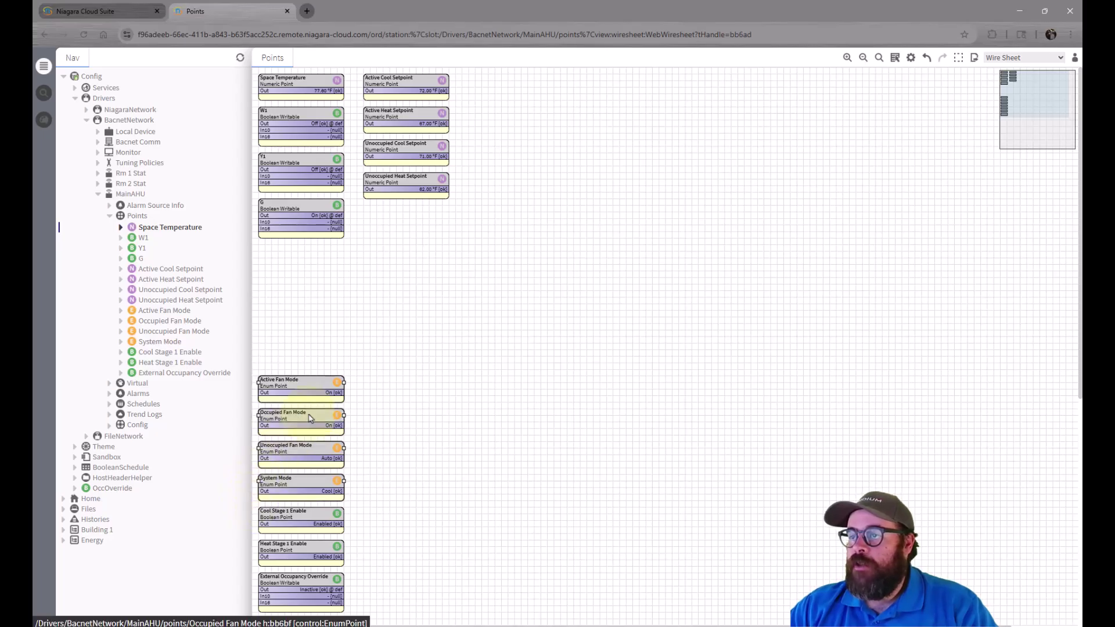
pyautogui.moveTo(307, 383); pyautogui.dragTo(512, 85)
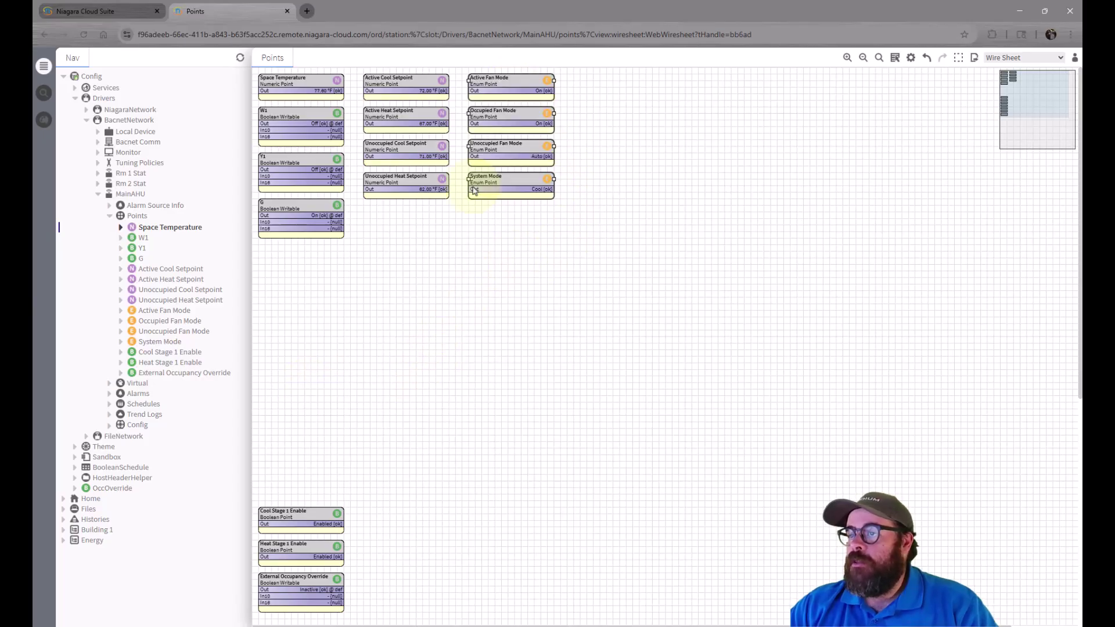
# Move the stage enable and override blocks up under the G point, then deselect
pyautogui.moveTo(371, 478); pyautogui.dragTo(324, 562)
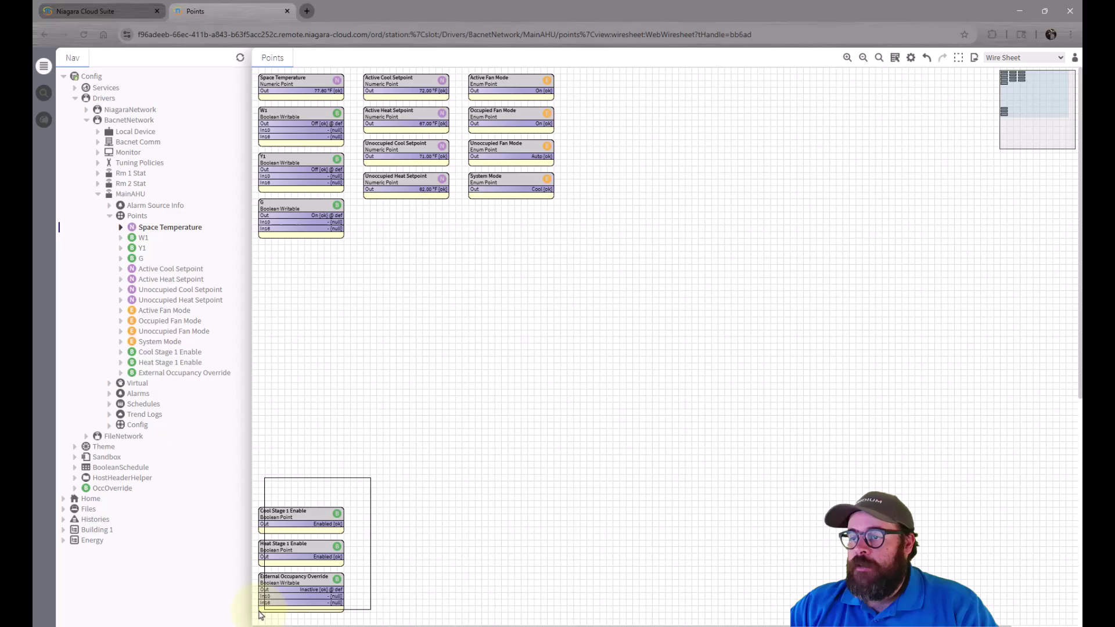
pyautogui.moveTo(259, 615); pyautogui.dragTo(259, 613)
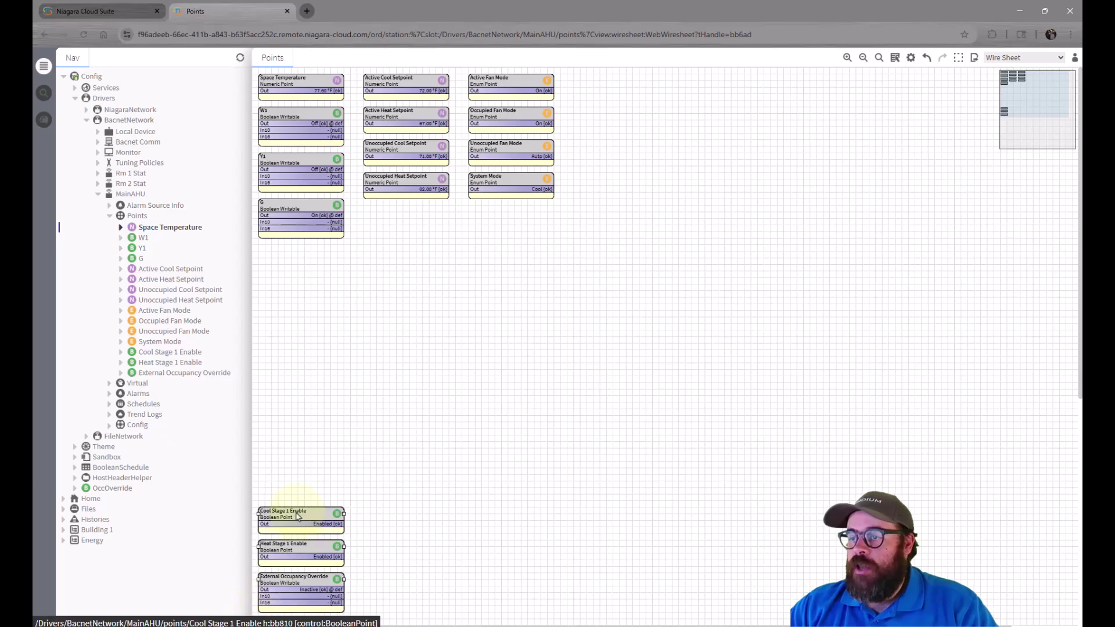
pyautogui.moveTo(298, 516); pyautogui.dragTo(296, 251)
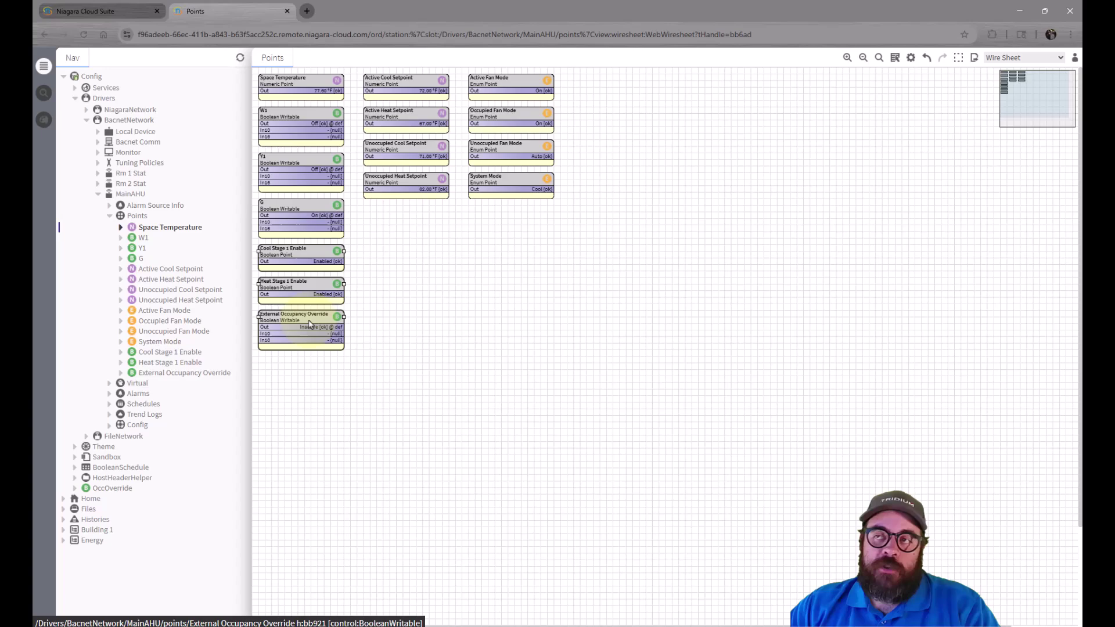
pyautogui.click(406, 317)
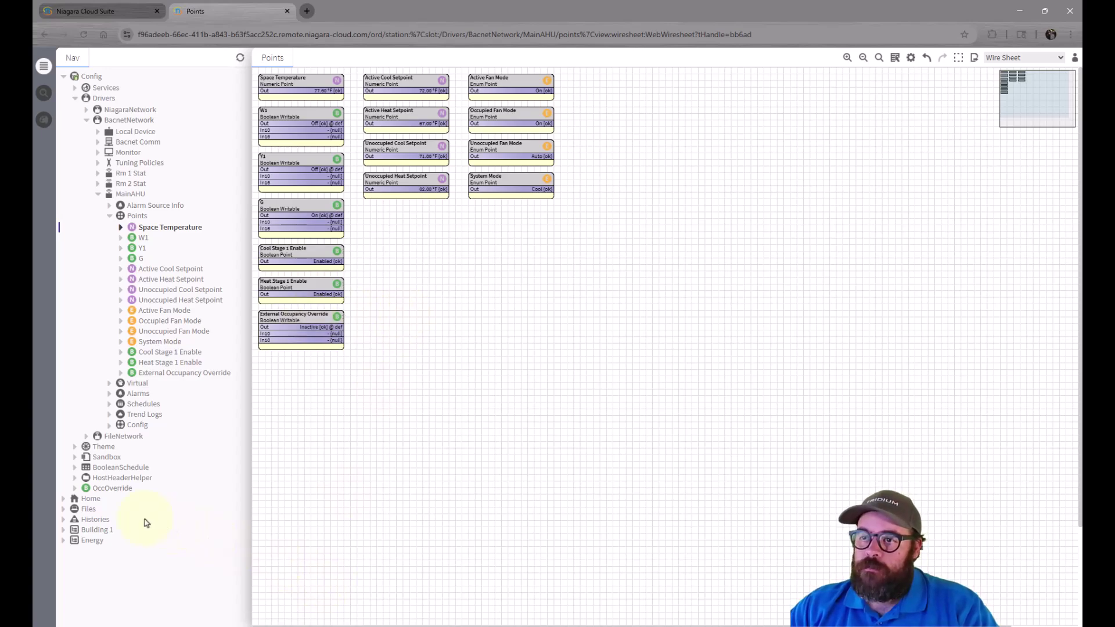
# Show External Occupancy Override from MainAHU > Points on its wire sheet
pyautogui.click(92, 499)
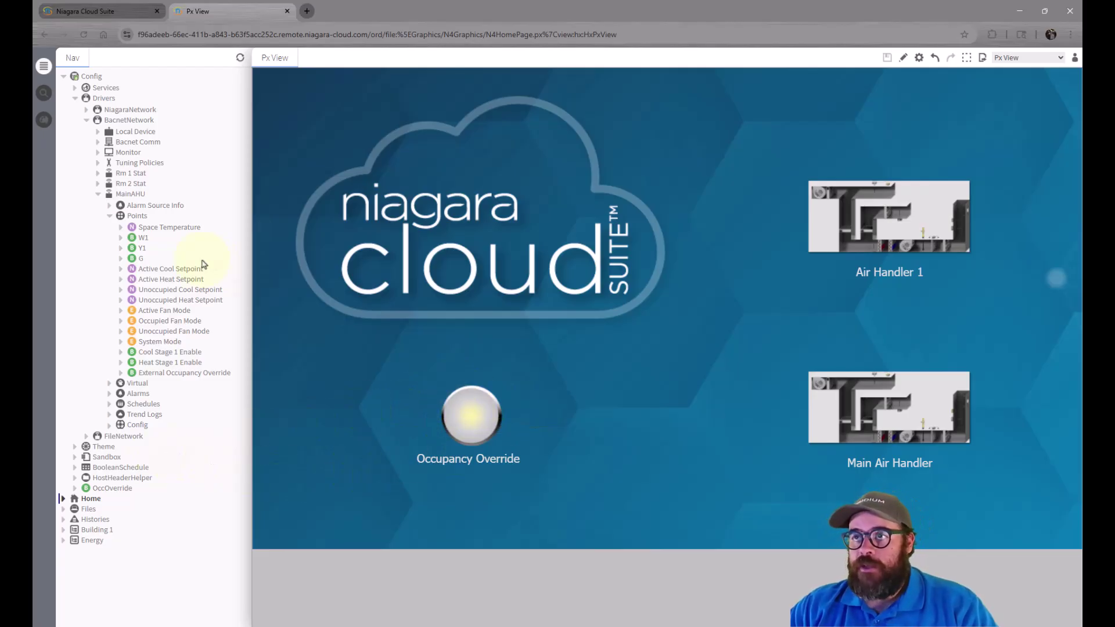
pyautogui.click(177, 374)
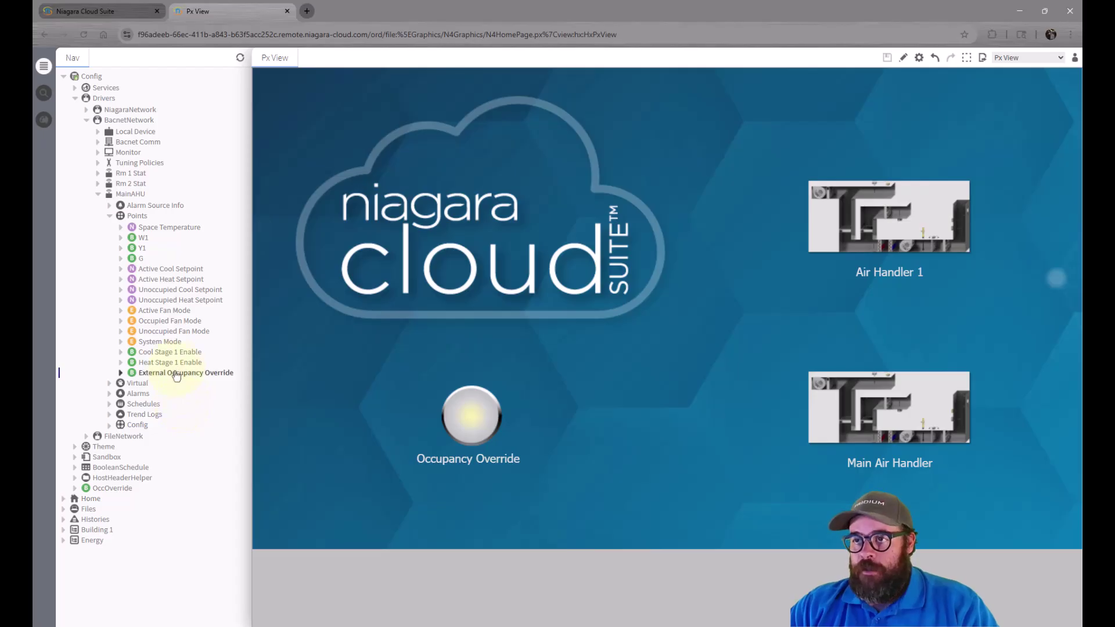
pyautogui.rightClick(176, 376)
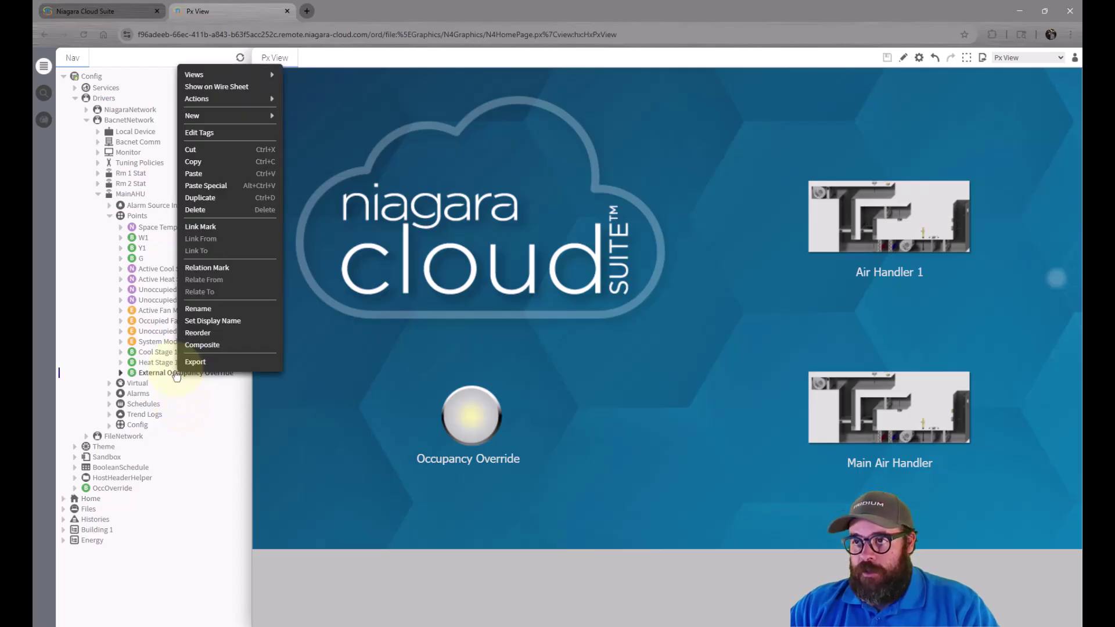
pyautogui.click(231, 88)
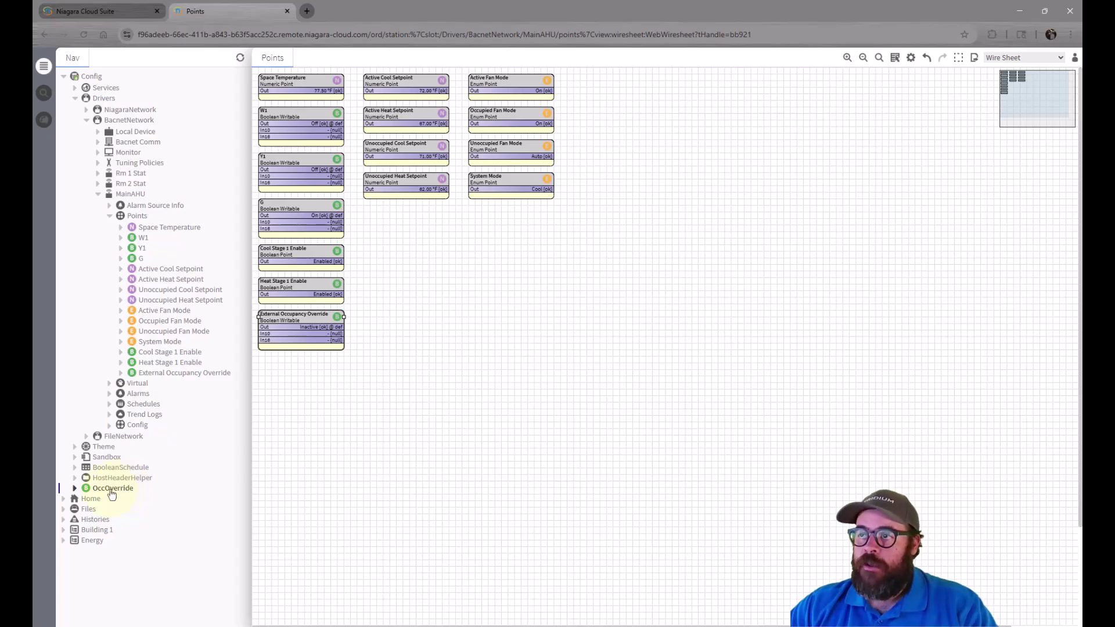
# Drag OccOverride from the Nav tree onto the External Occupancy Override block
pyautogui.moveTo(112, 492); pyautogui.dragTo(266, 324)
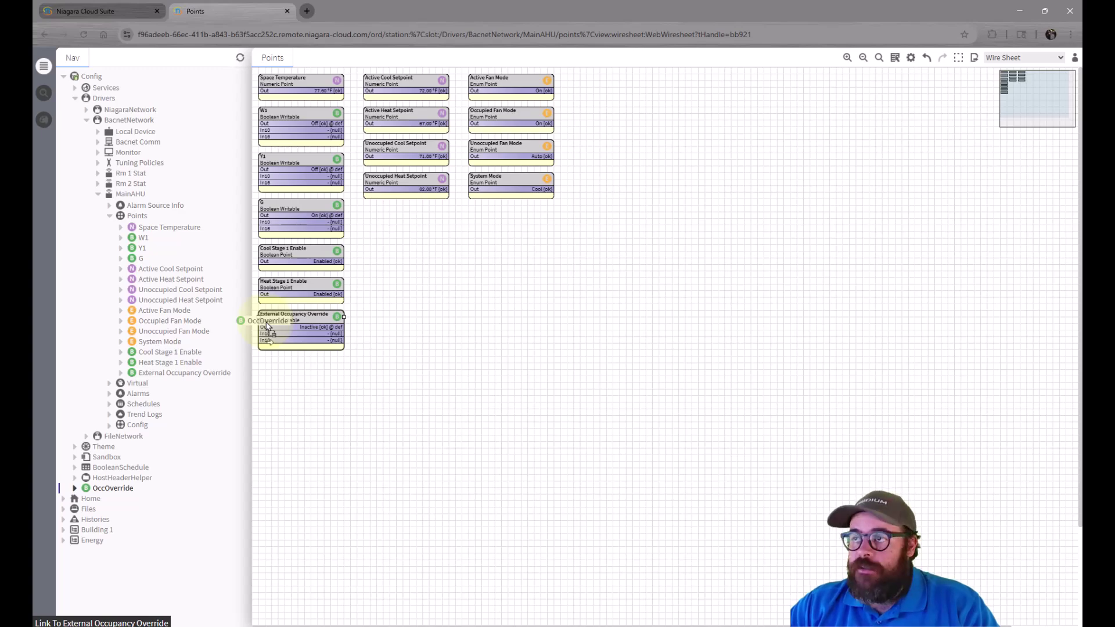
pyautogui.moveTo(266, 326); pyautogui.dragTo(321, 324)
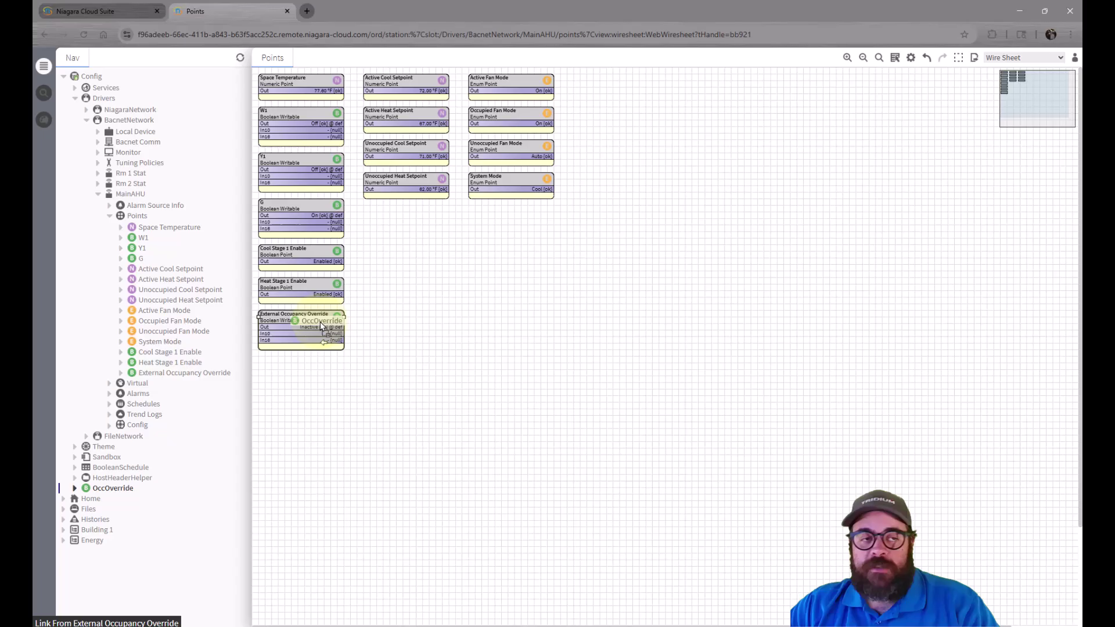
pyautogui.moveTo(321, 325); pyautogui.dragTo(267, 325)
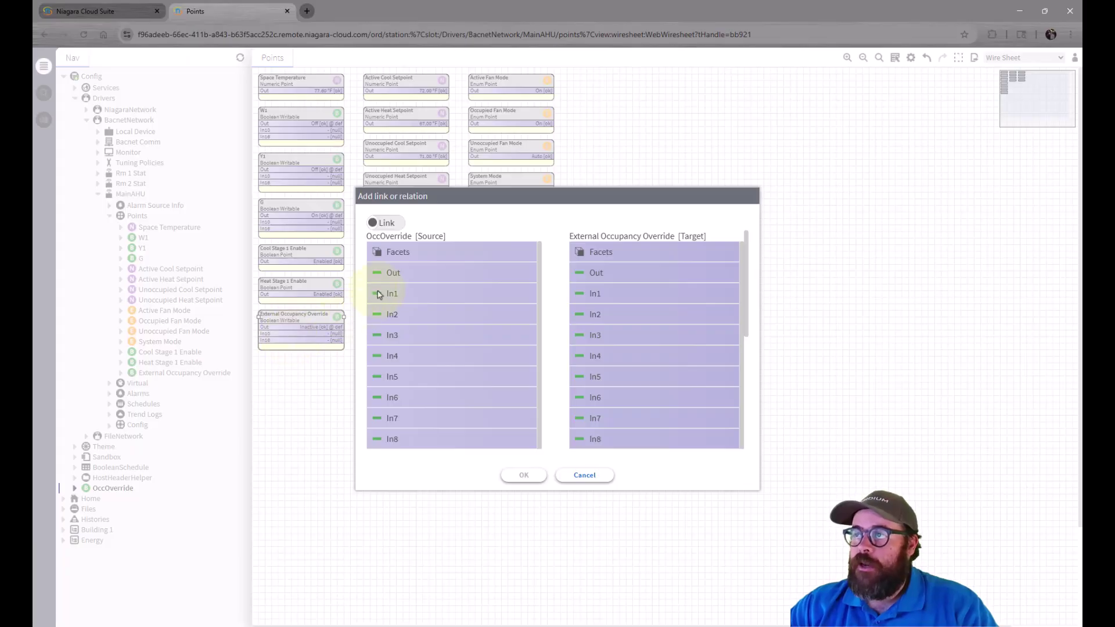
# In the link dialog, pair OccOverride's Out with External Occupancy Override's In10
pyautogui.click(399, 274)
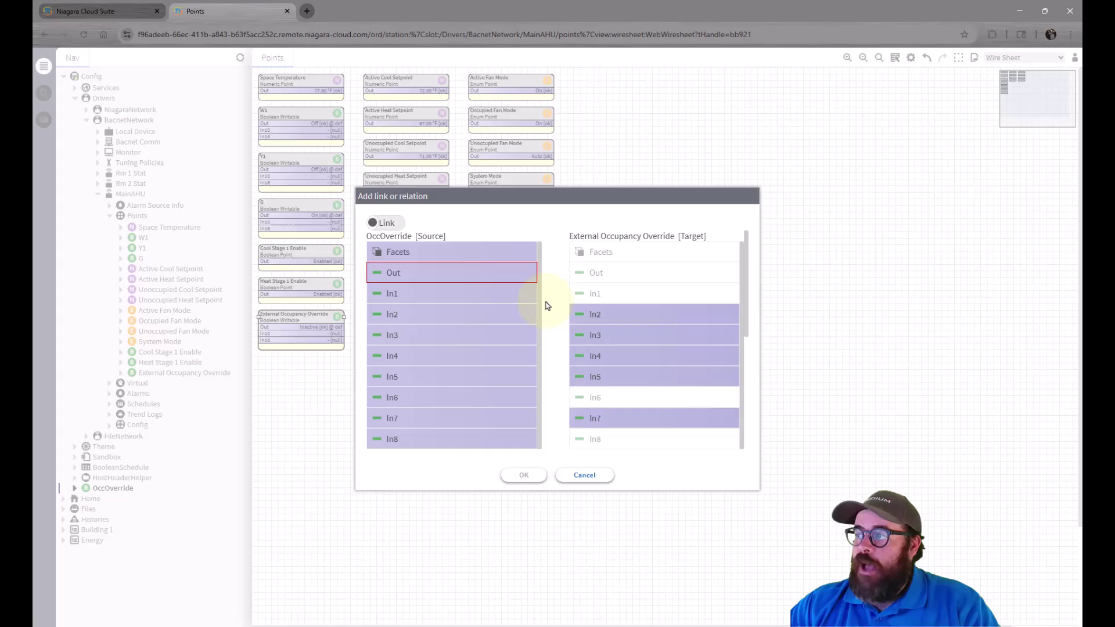
pyautogui.scroll(-1, 640, 329)
pyautogui.scroll(-3, 640, 329)
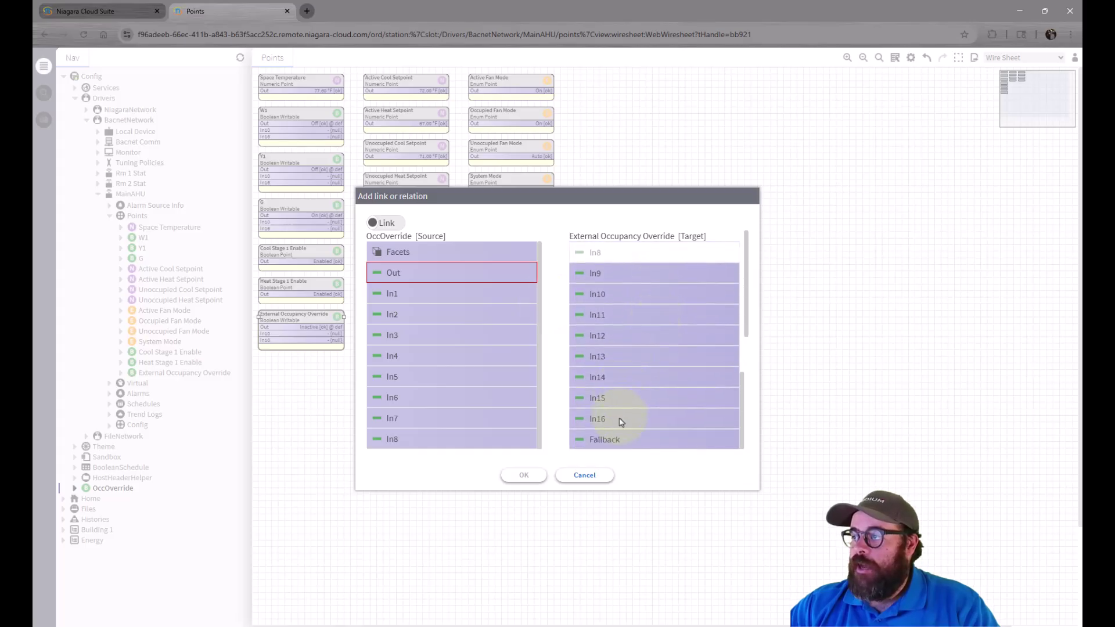
pyautogui.click(638, 299)
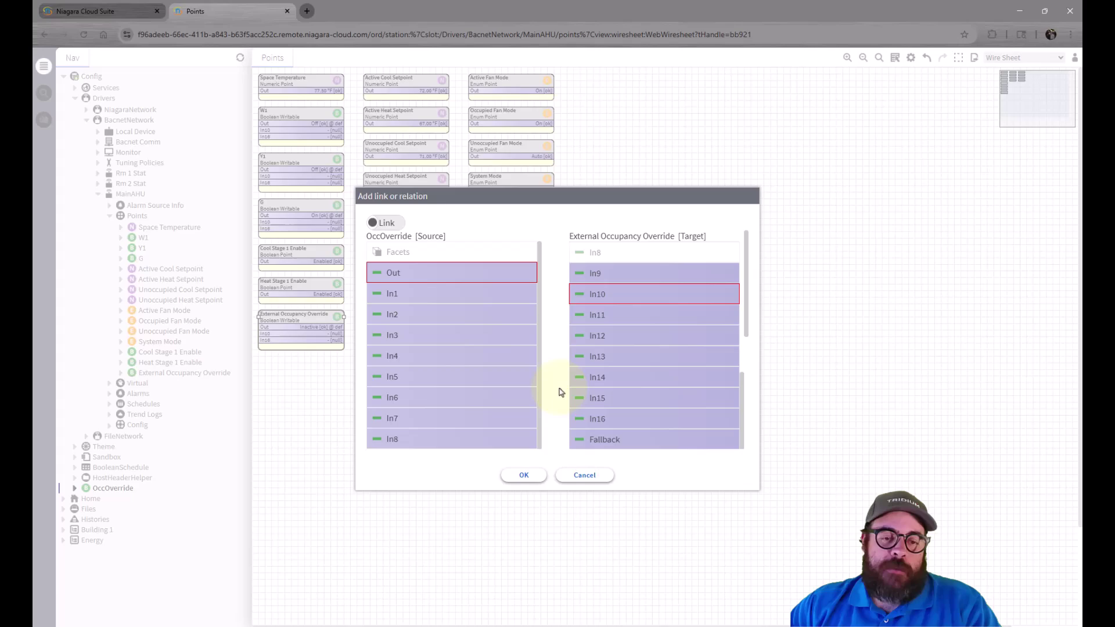
# Cancel the pending link and run a station search for n:name='OccOverride'
pyautogui.click(583, 475)
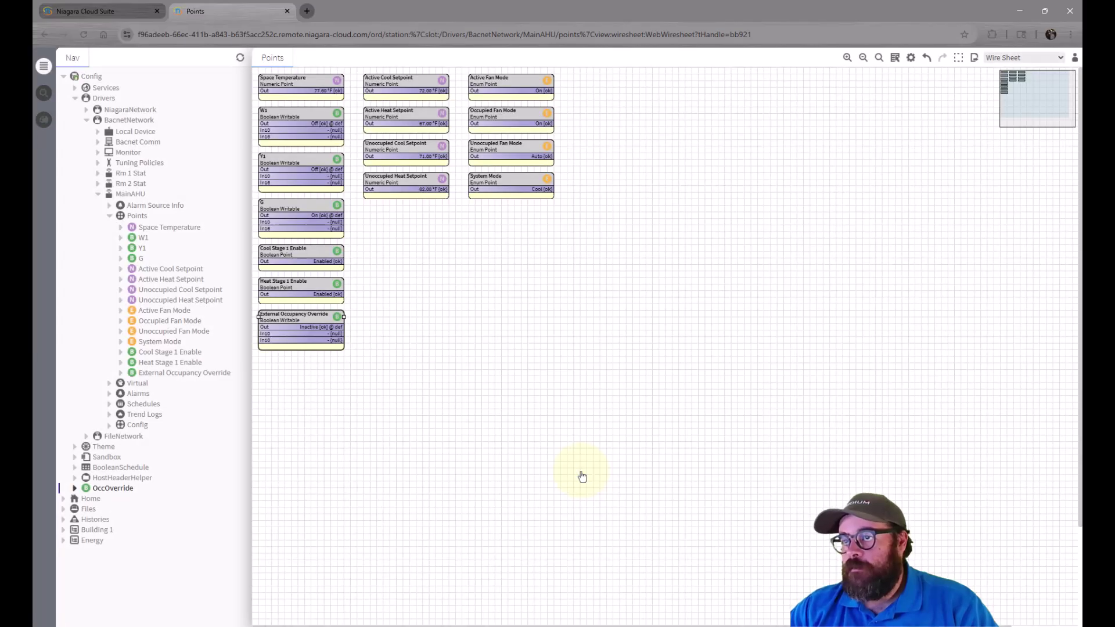
pyautogui.click(44, 95)
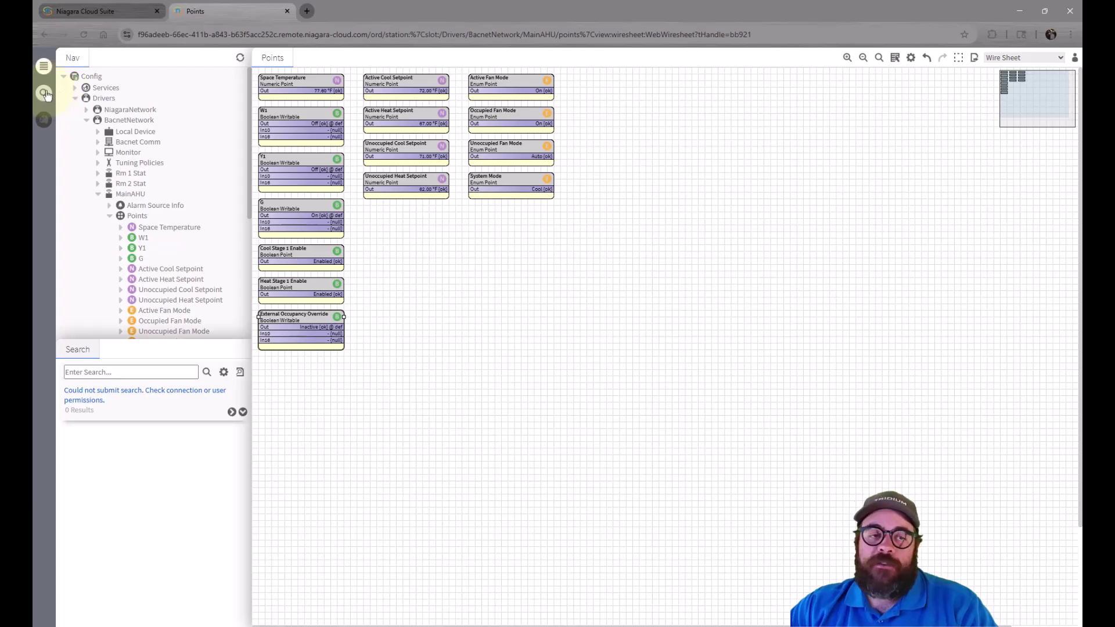
pyautogui.click(91, 372)
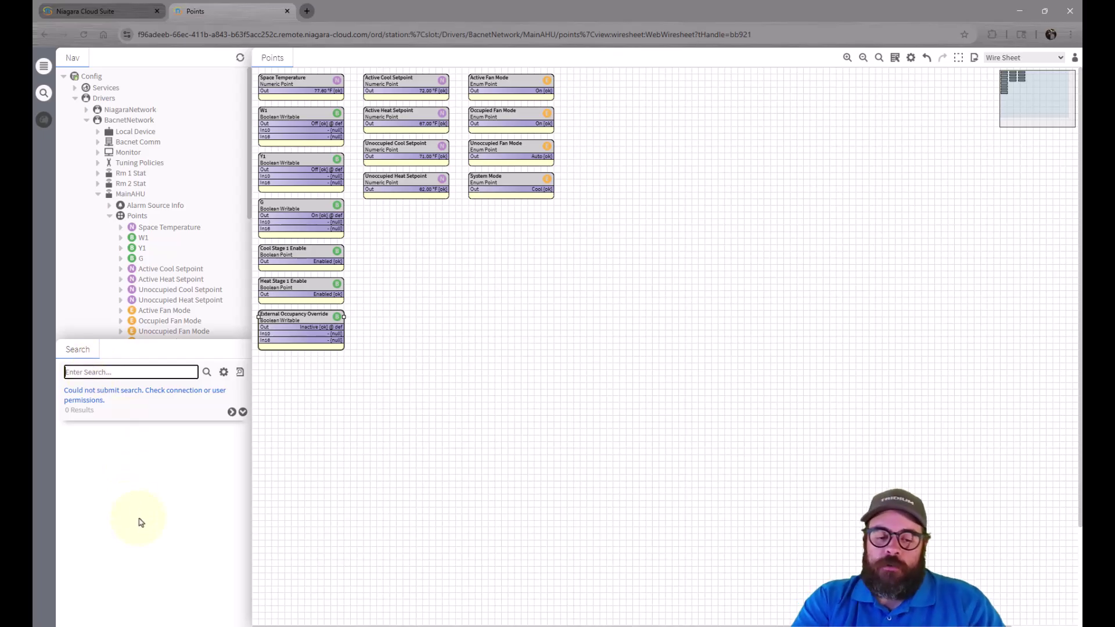
pyautogui.write('n')
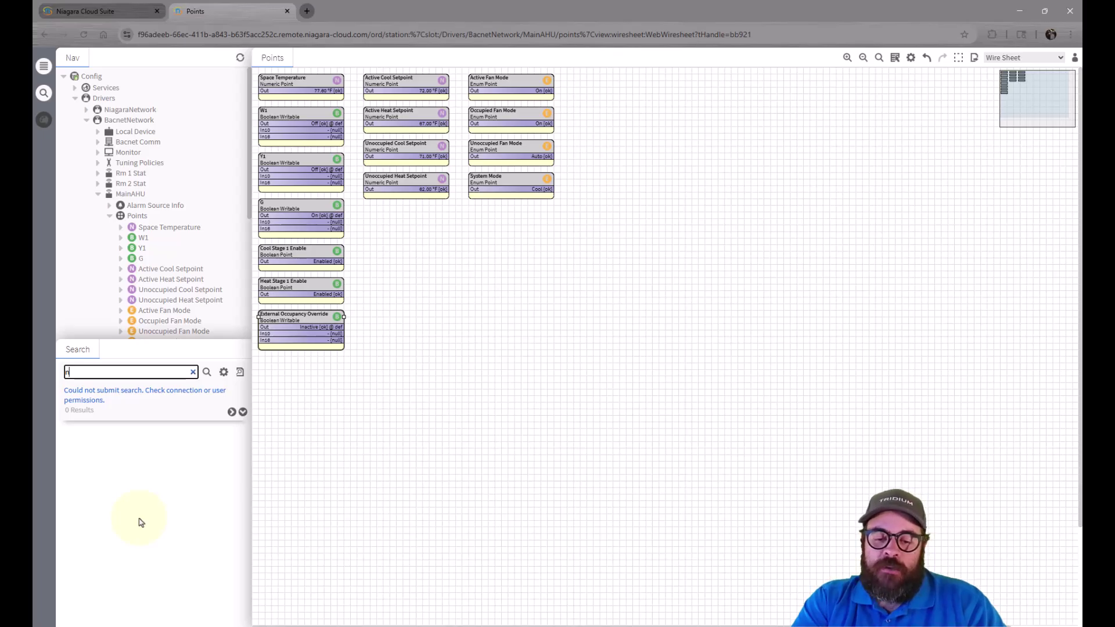
pyautogui.write(':name=')
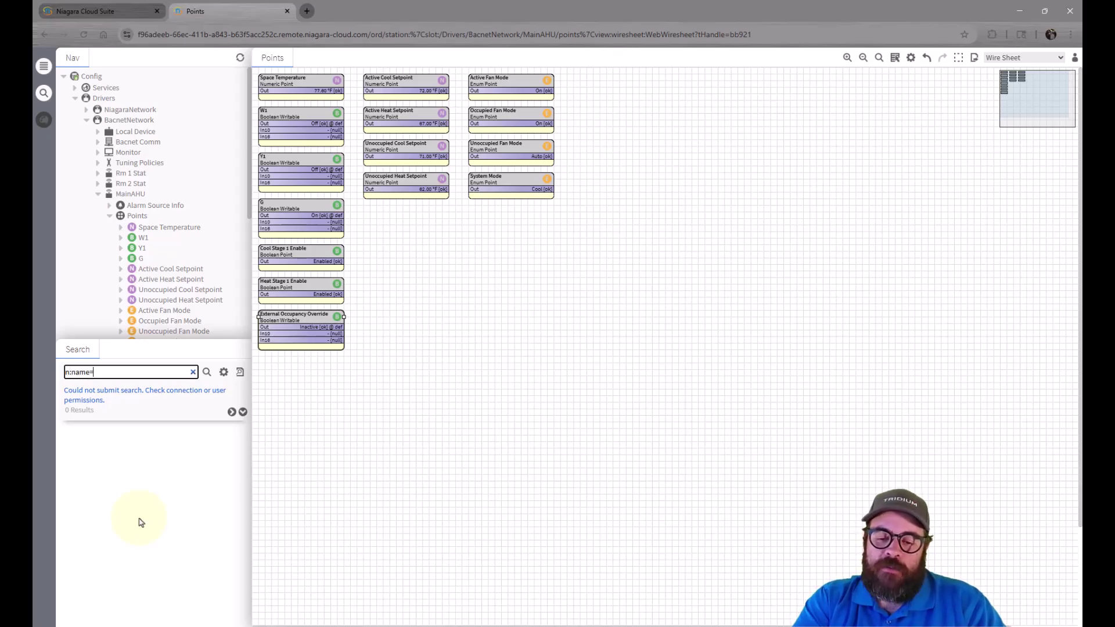
pyautogui.write("'")
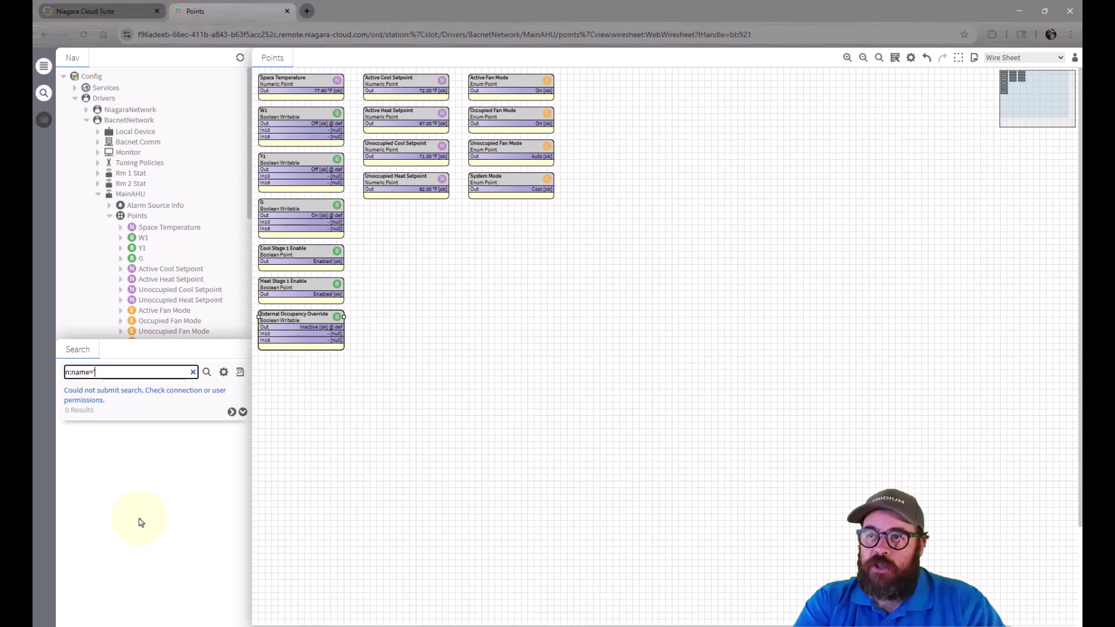
pyautogui.write('Occ')
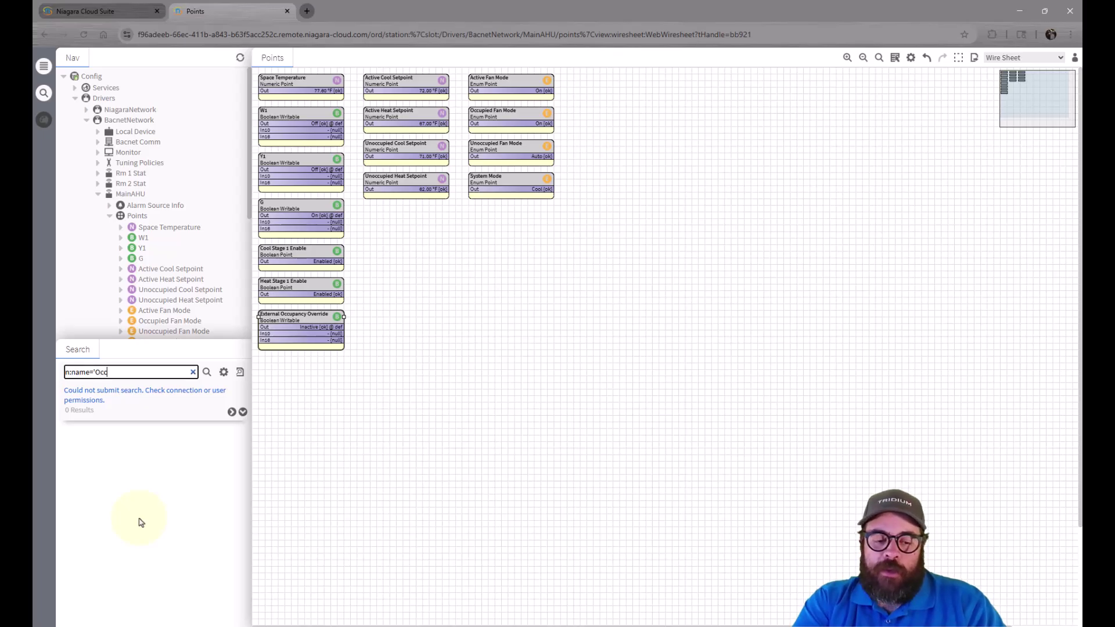
pyautogui.write('Override')
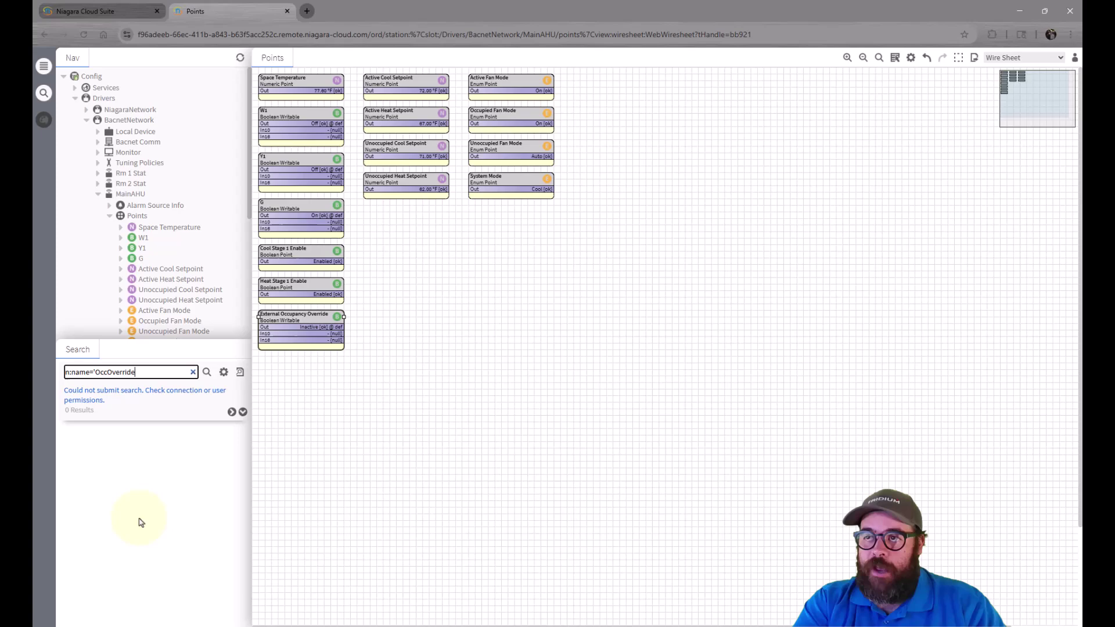
pyautogui.write("'")
pyautogui.press('Return')
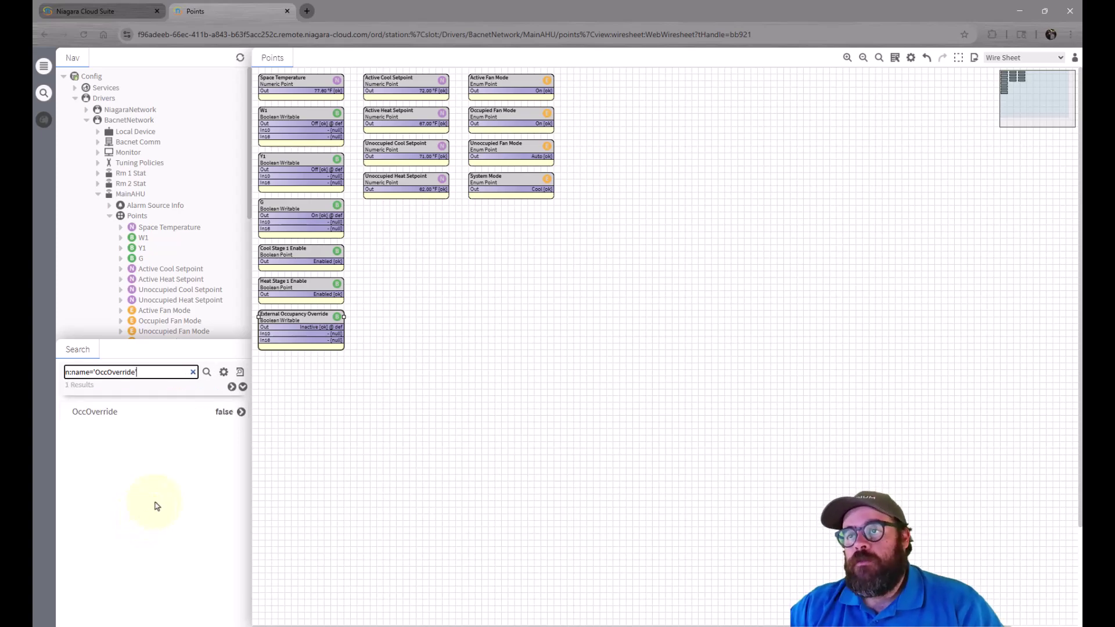
# Link the OccOverride search result's Out to External Occupancy Override's In10
pyautogui.moveTo(90, 414); pyautogui.dragTo(270, 317)
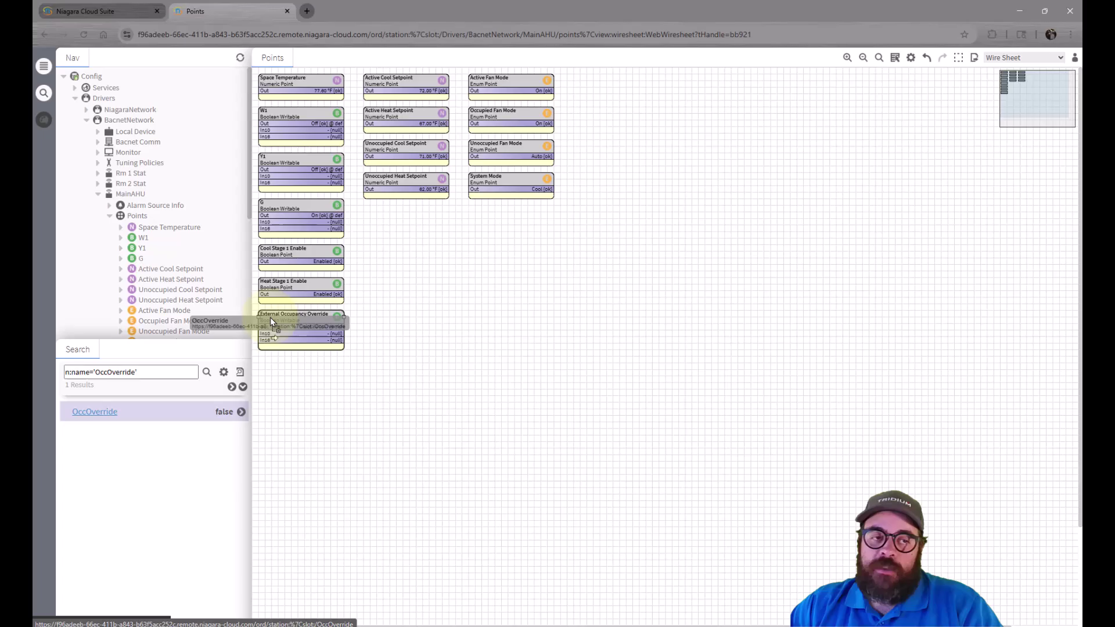
pyautogui.moveTo(270, 317)
pyautogui.mouseDown()
pyautogui.moveTo(319, 322)
pyautogui.moveTo(267, 323)
pyautogui.mouseUp()
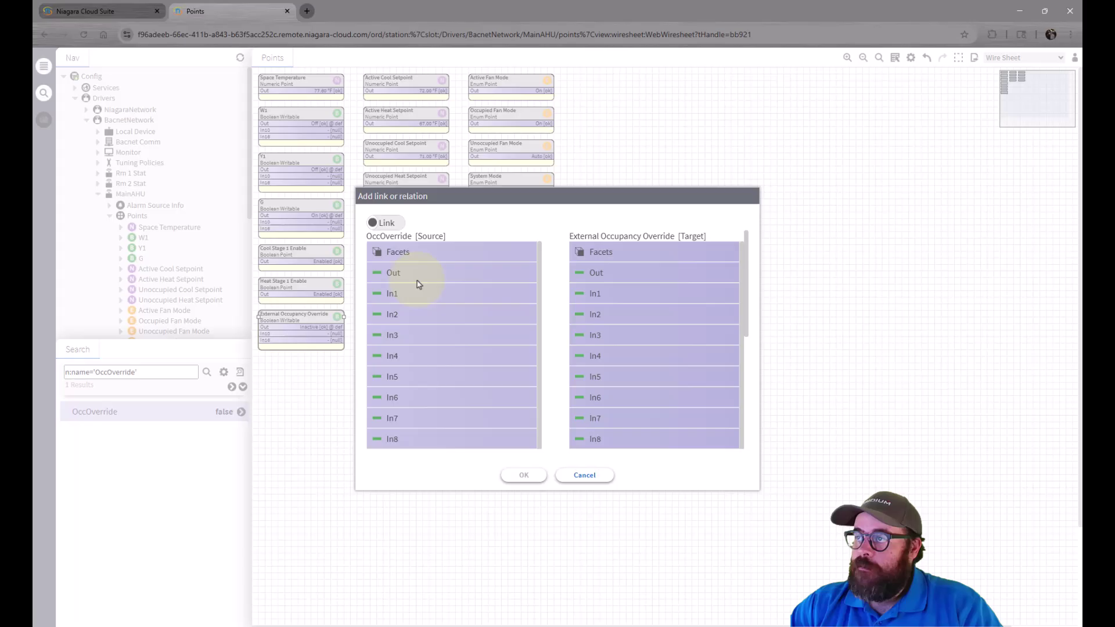
pyautogui.click(411, 276)
pyautogui.scroll(-3, 608, 323)
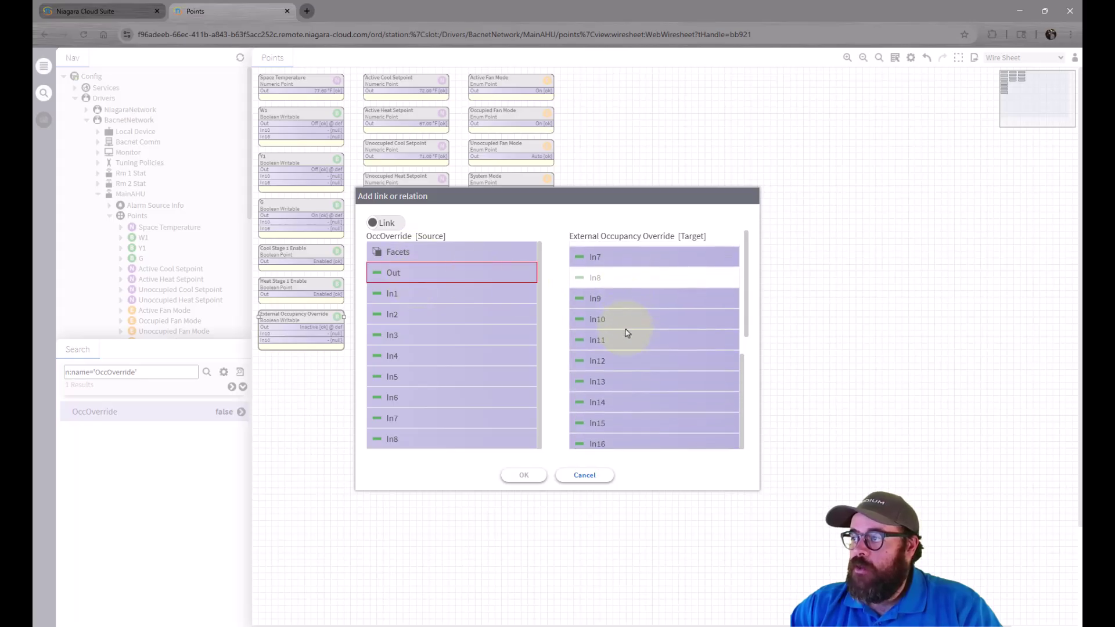
pyautogui.click(604, 319)
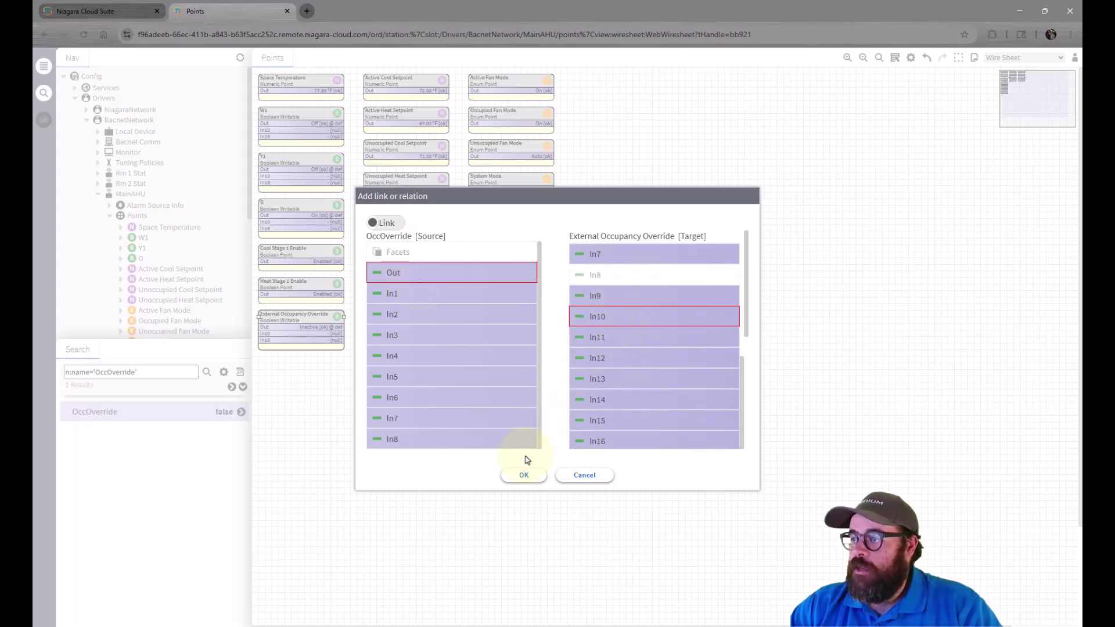
pyautogui.click(529, 478)
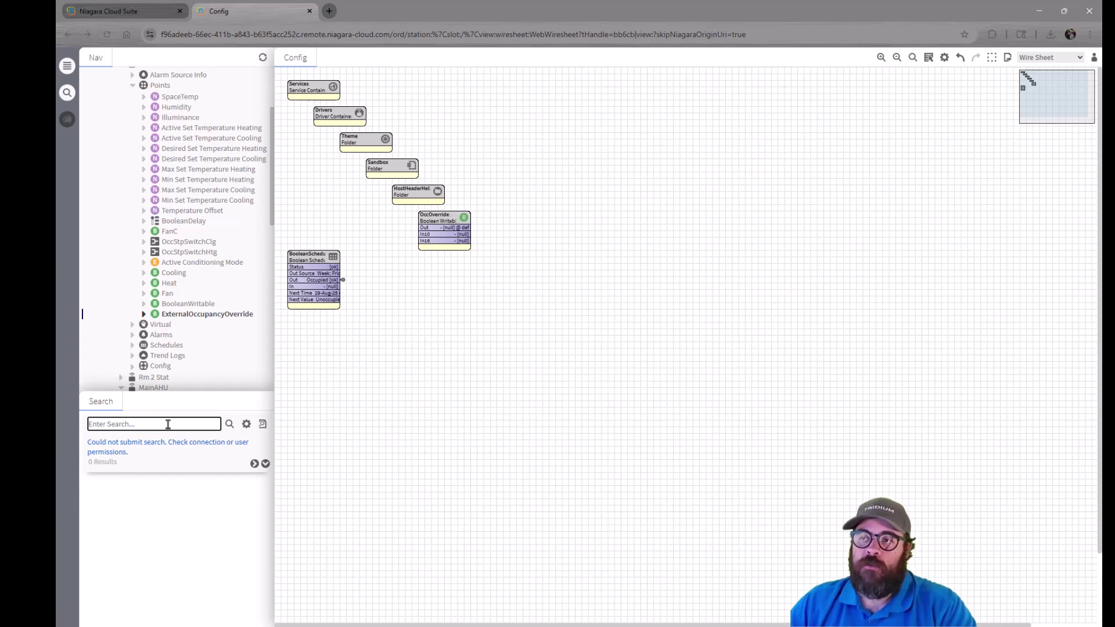
# Run the station search n:name='ExternalOccupancyOverride'
pyautogui.write('n')
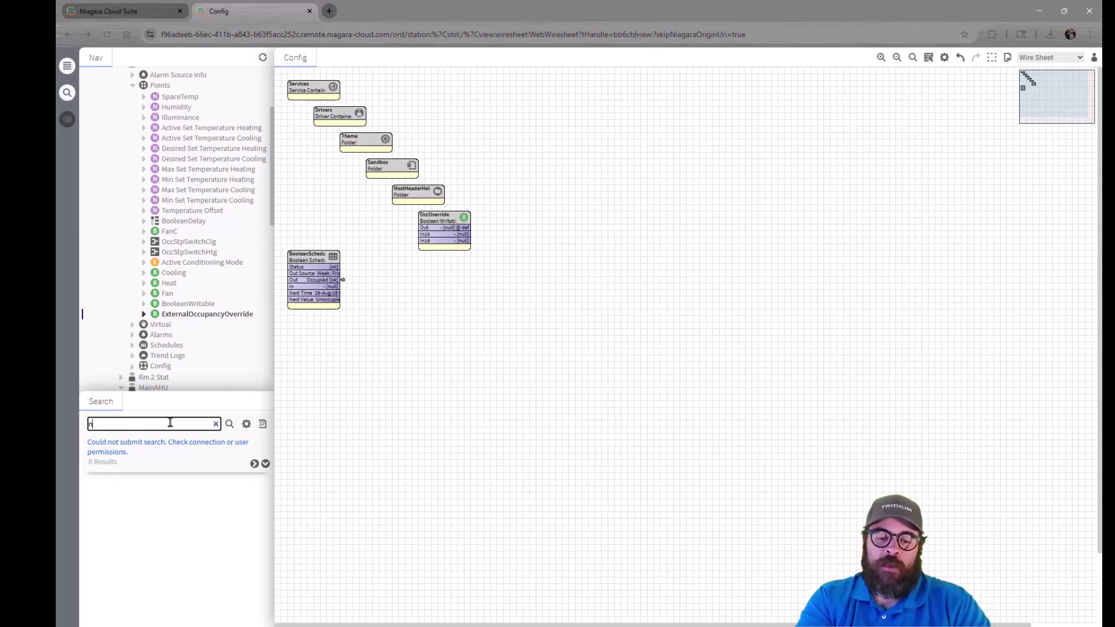
pyautogui.write(':name')
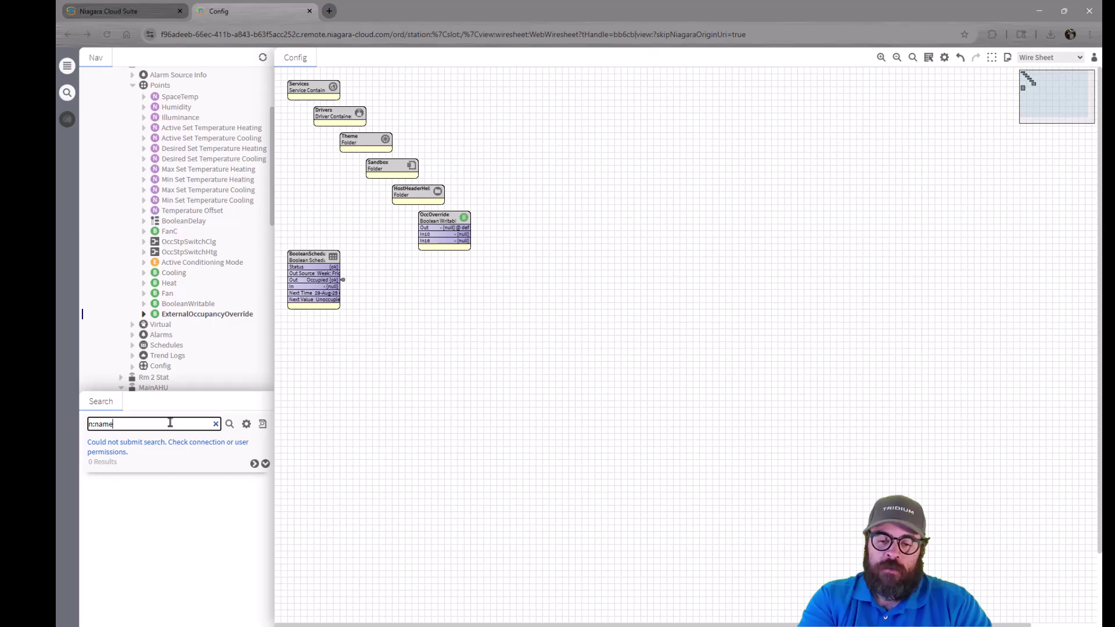
pyautogui.write('=')
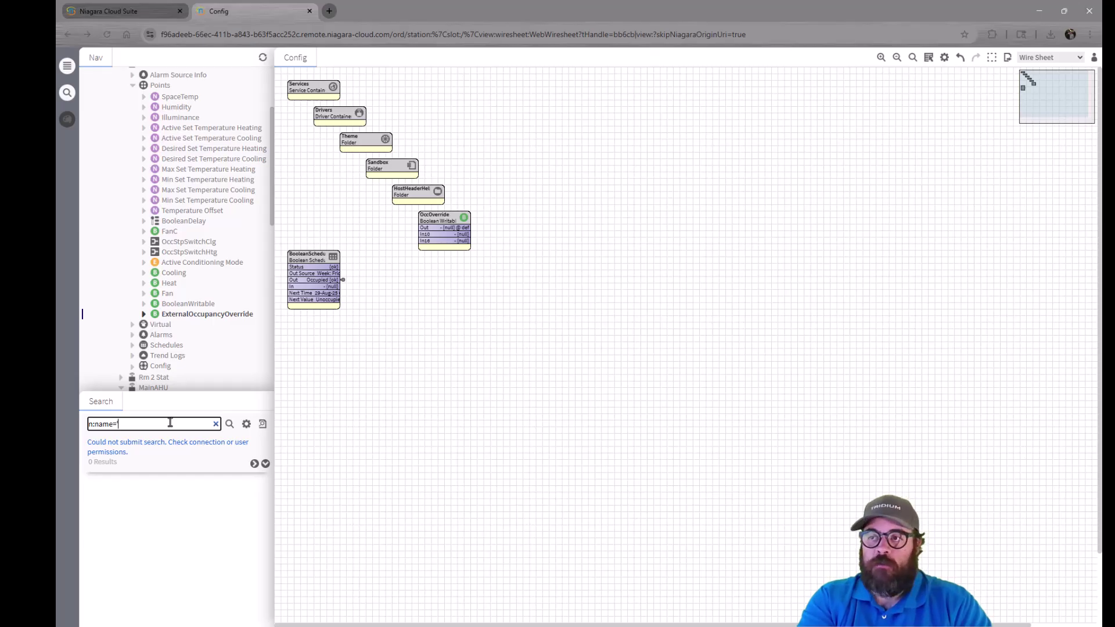
pyautogui.write("'E")
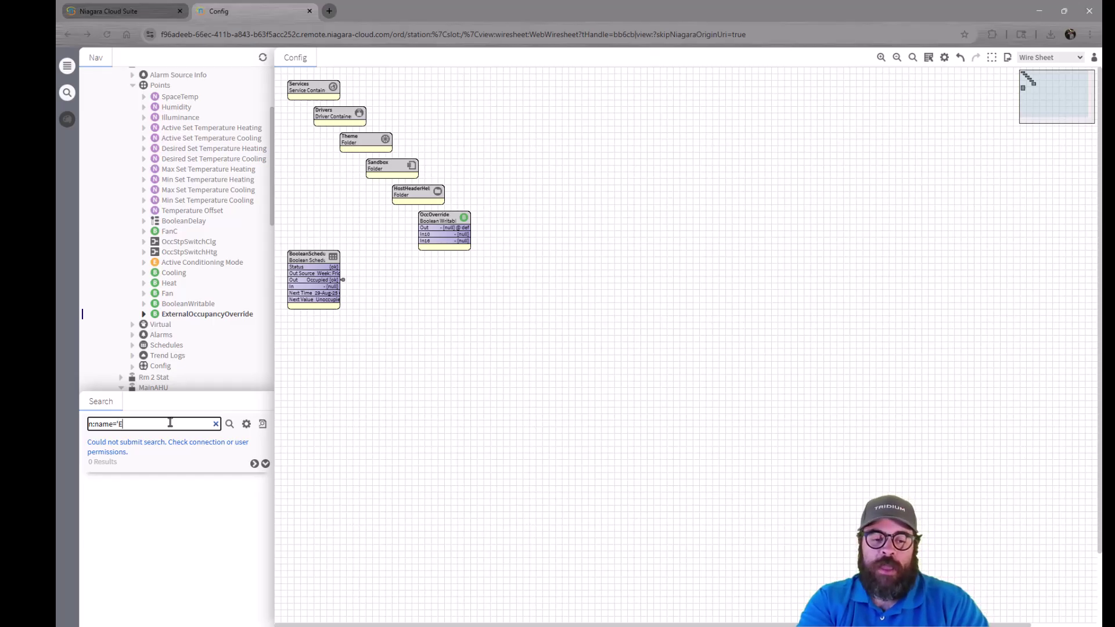
pyautogui.write('xternalO')
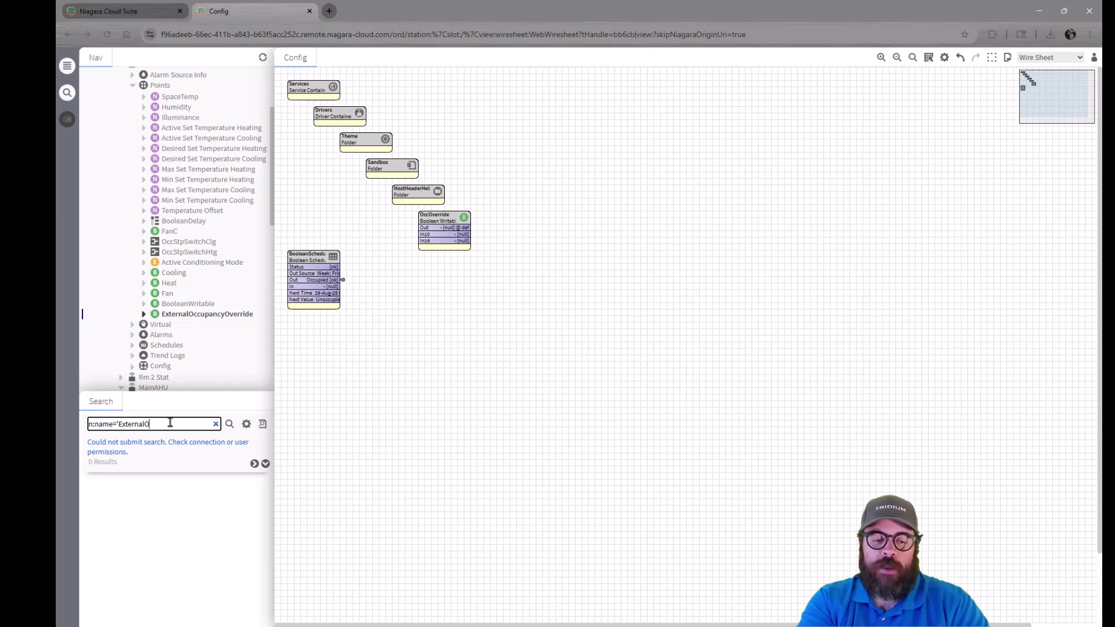
pyautogui.write('ccupancy')
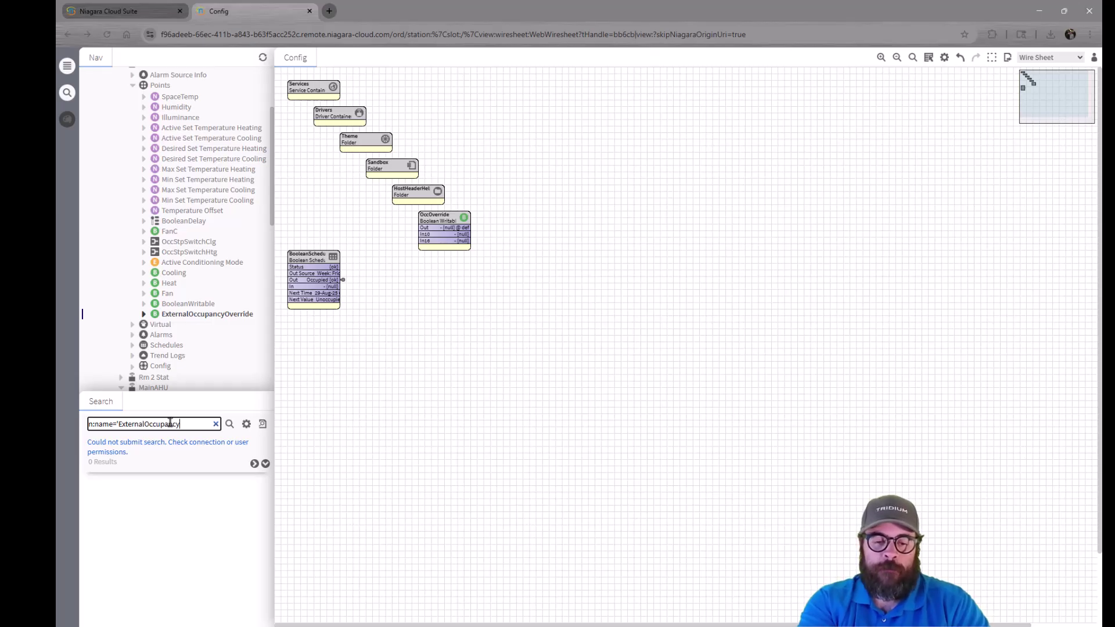
pyautogui.write('Override')
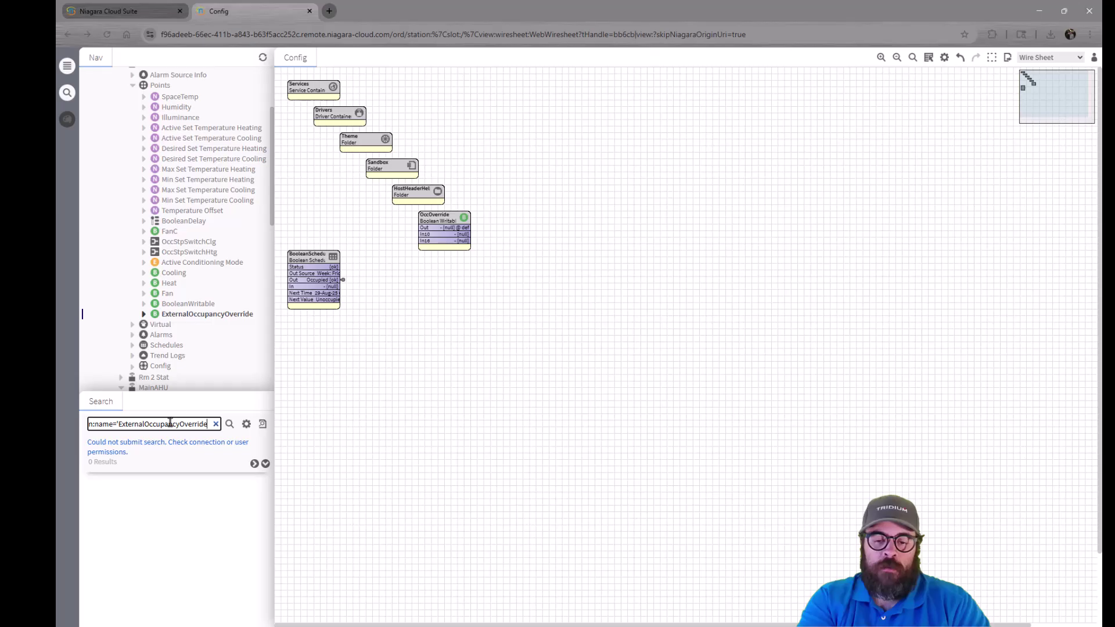
pyautogui.write("'")
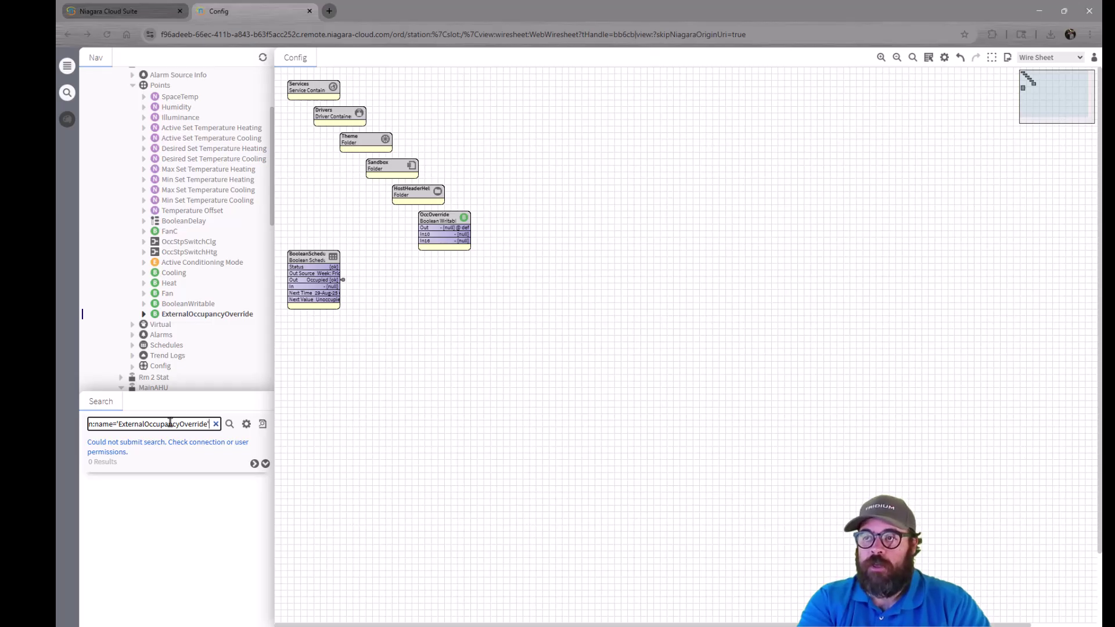
pyautogui.press('Return')
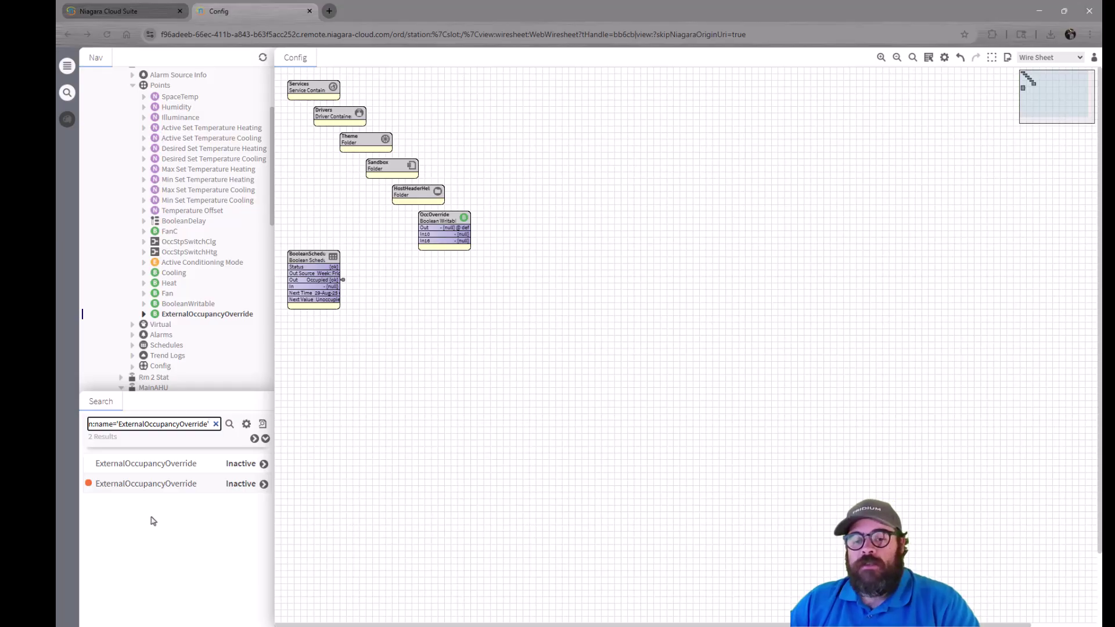
# Drag both ExternalOccupancyOverride search results onto the OccOverride block to start a link
pyautogui.click(205, 466)
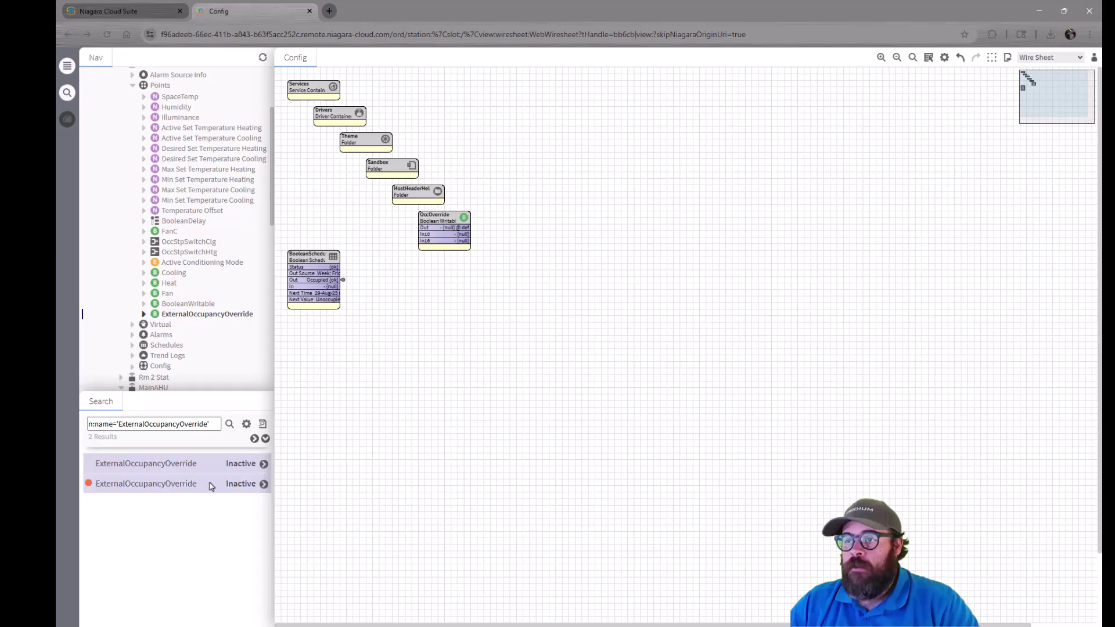
pyautogui.moveTo(211, 486); pyautogui.dragTo(425, 238)
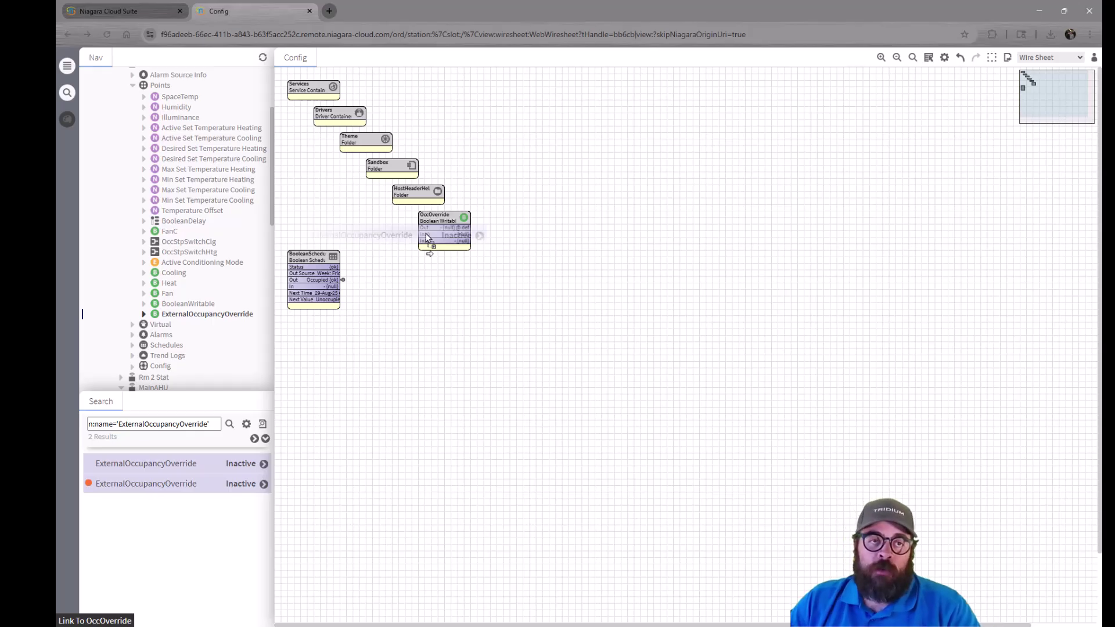
pyautogui.moveTo(426, 238); pyautogui.dragTo(426, 237)
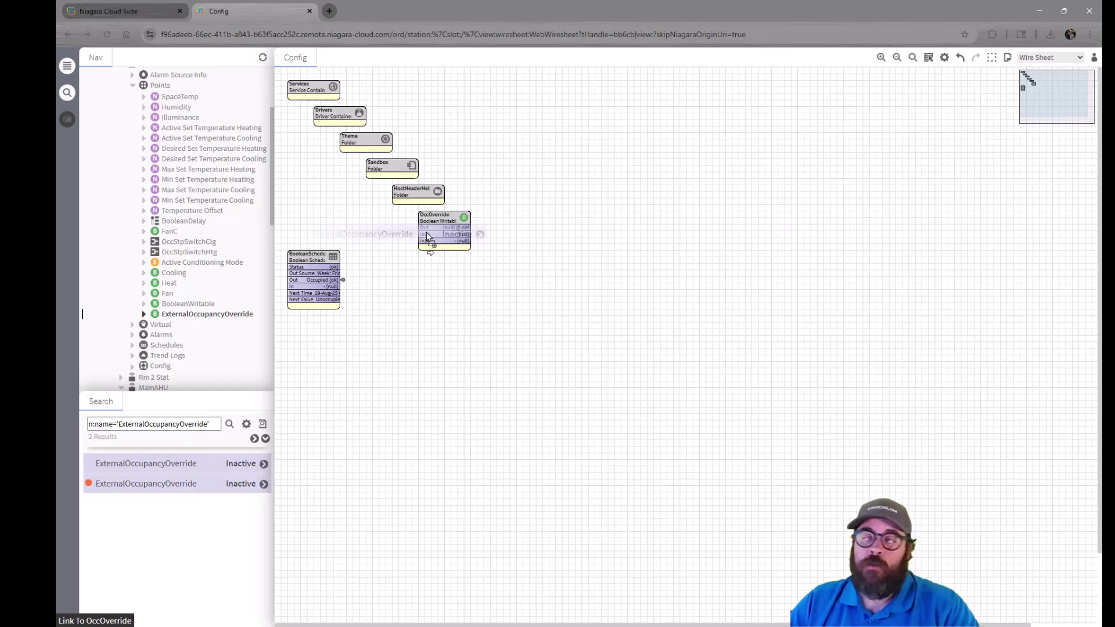
pyautogui.moveTo(426, 234); pyautogui.dragTo(457, 237)
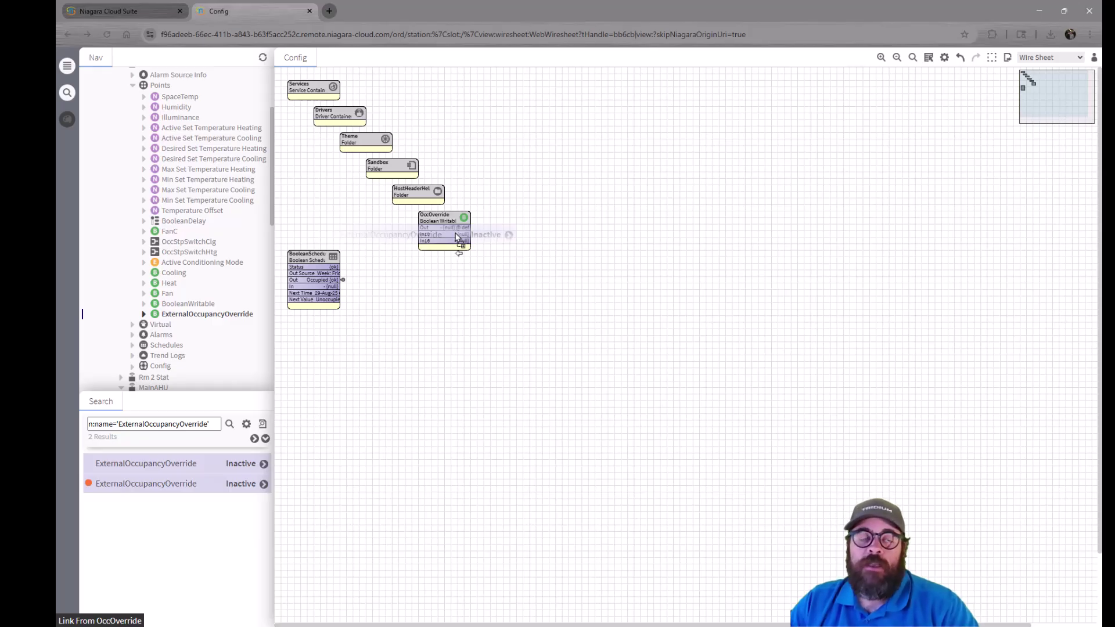
pyautogui.moveTo(457, 237); pyautogui.dragTo(464, 254)
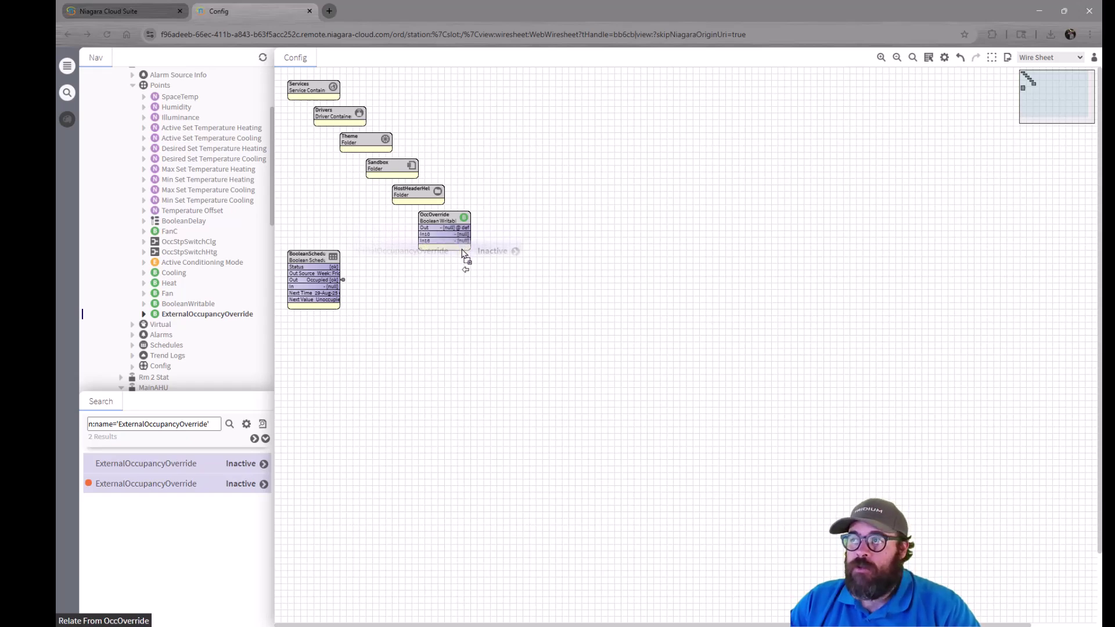
pyautogui.moveTo(463, 253); pyautogui.dragTo(463, 256)
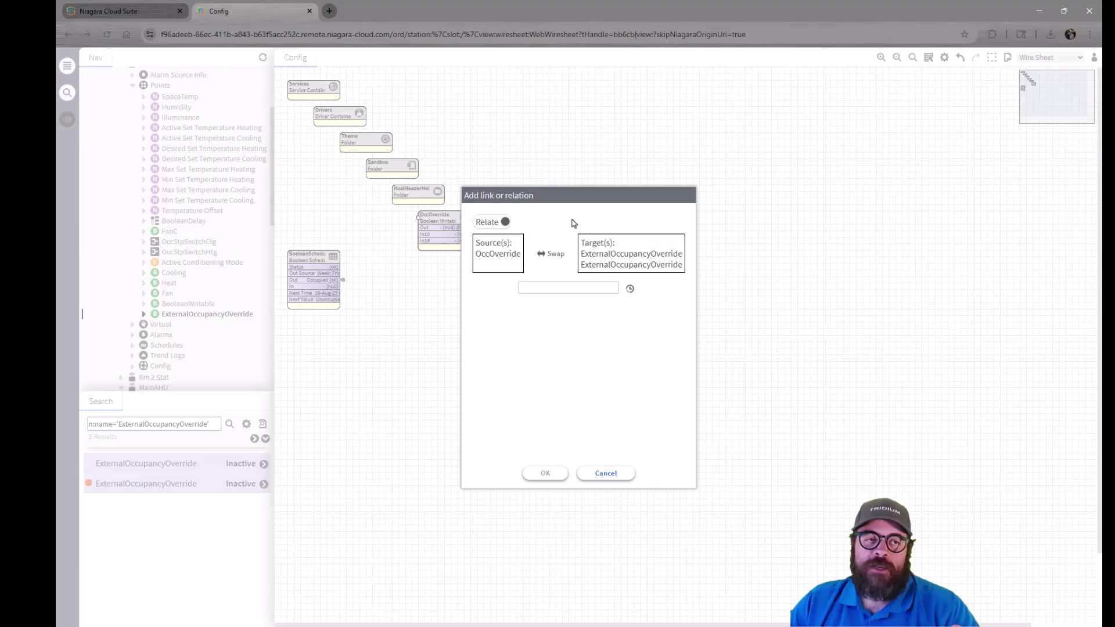
# Create links, not relations, from OccOverride's Out slot to the In10 target slot
pyautogui.click(504, 223)
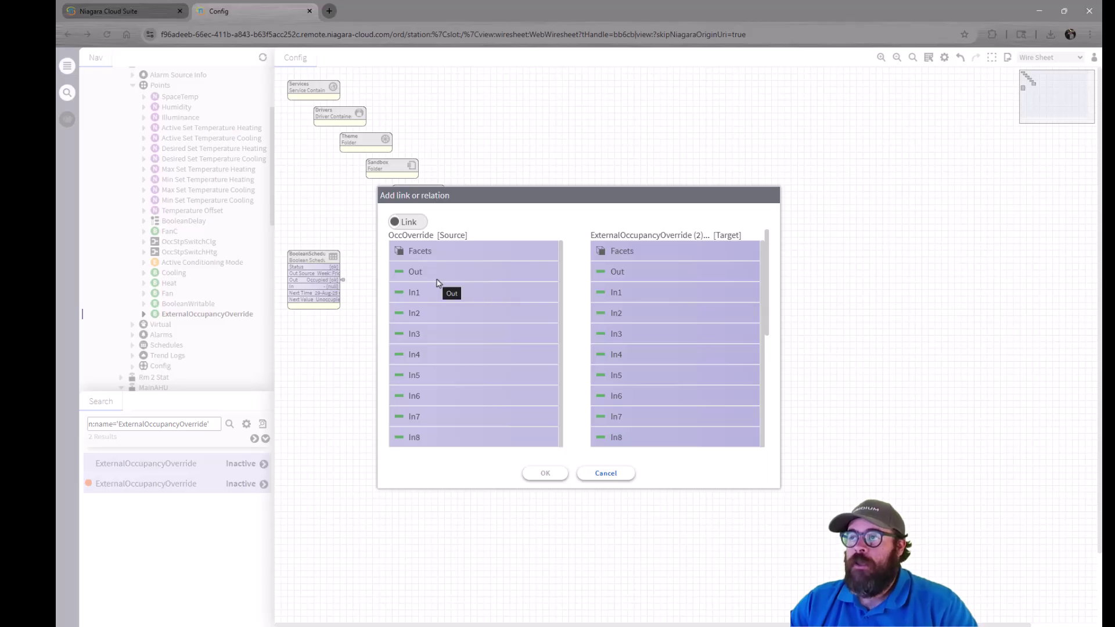
pyautogui.click(437, 281)
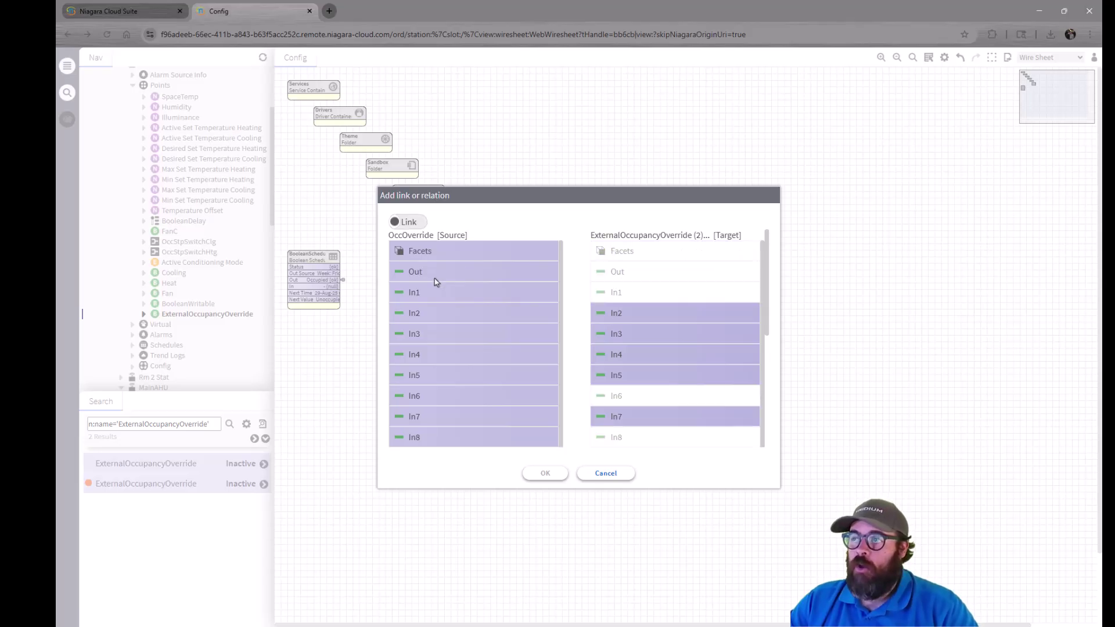
pyautogui.scroll(-2, 677, 320)
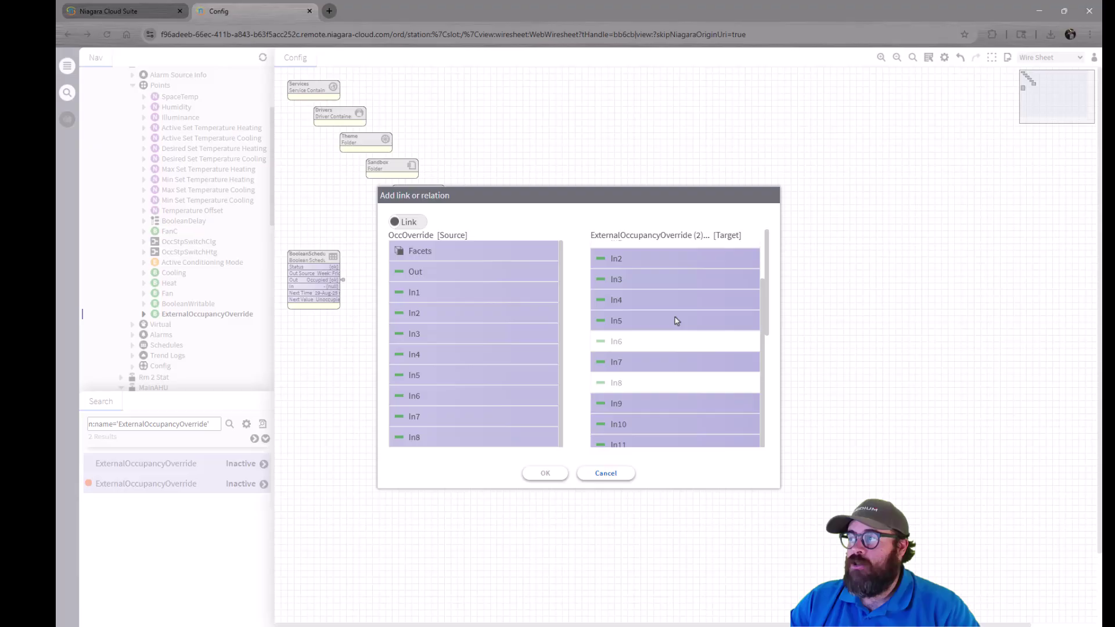
pyautogui.scroll(-2, 676, 320)
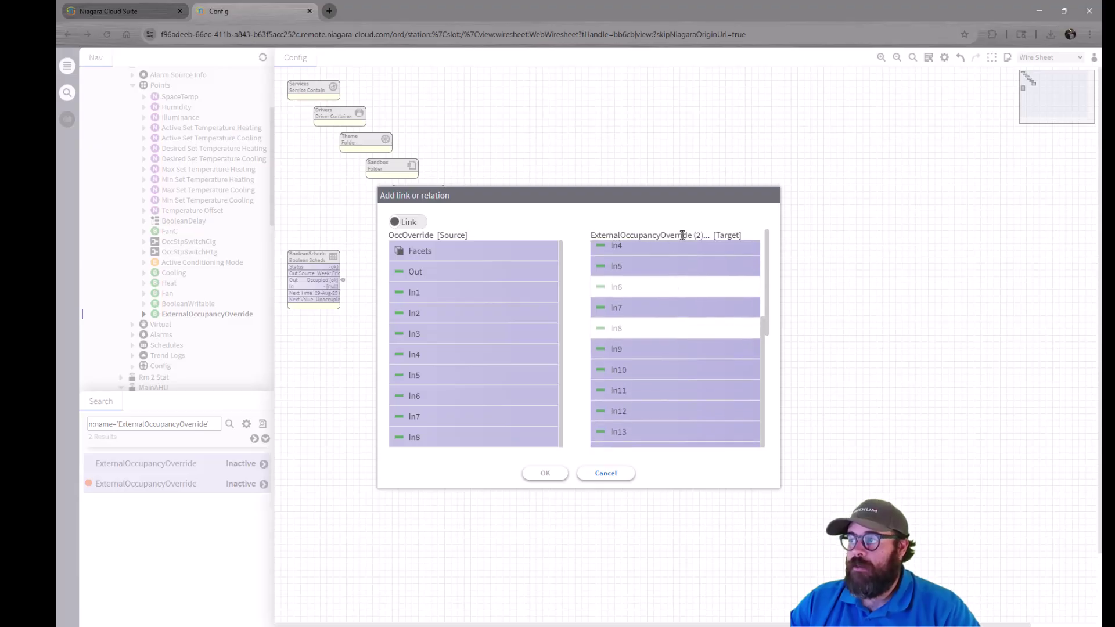
pyautogui.click(626, 373)
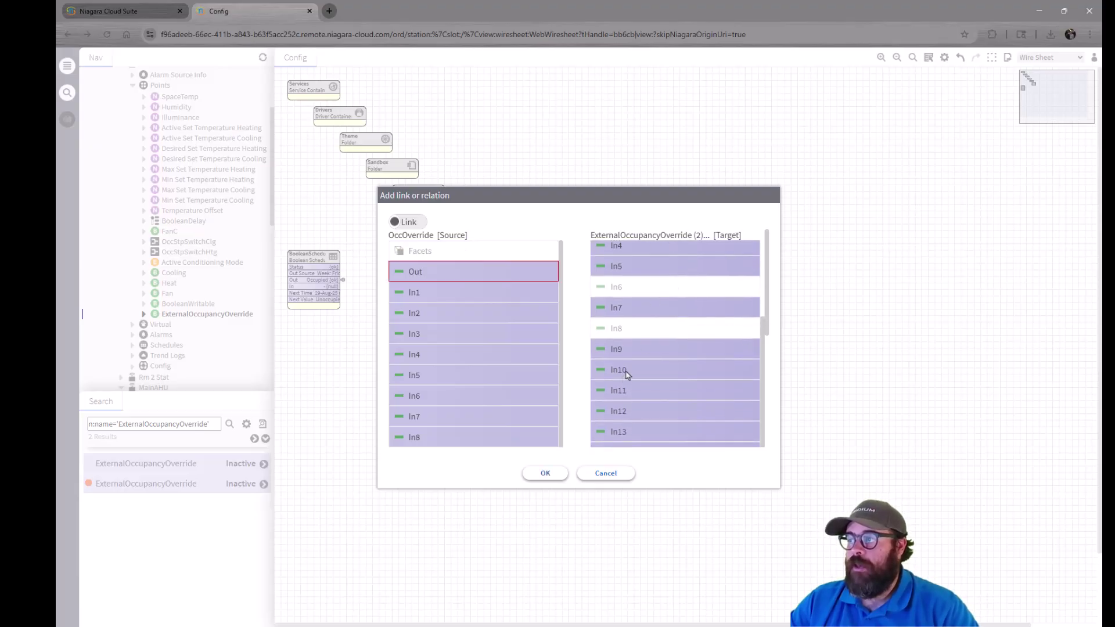
pyautogui.click(626, 373)
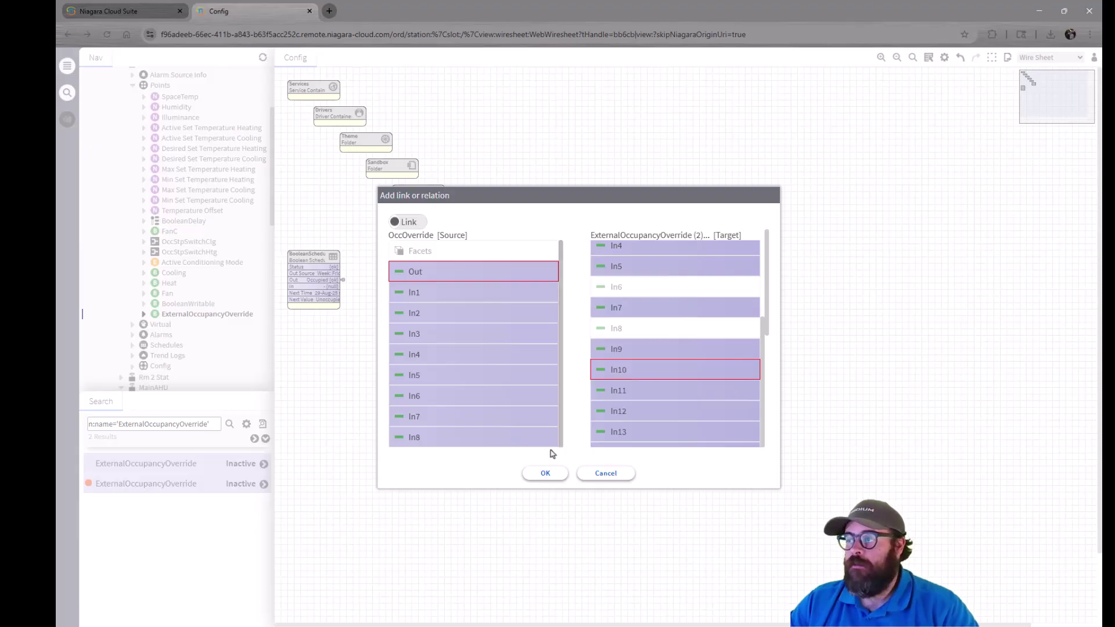
pyautogui.click(546, 473)
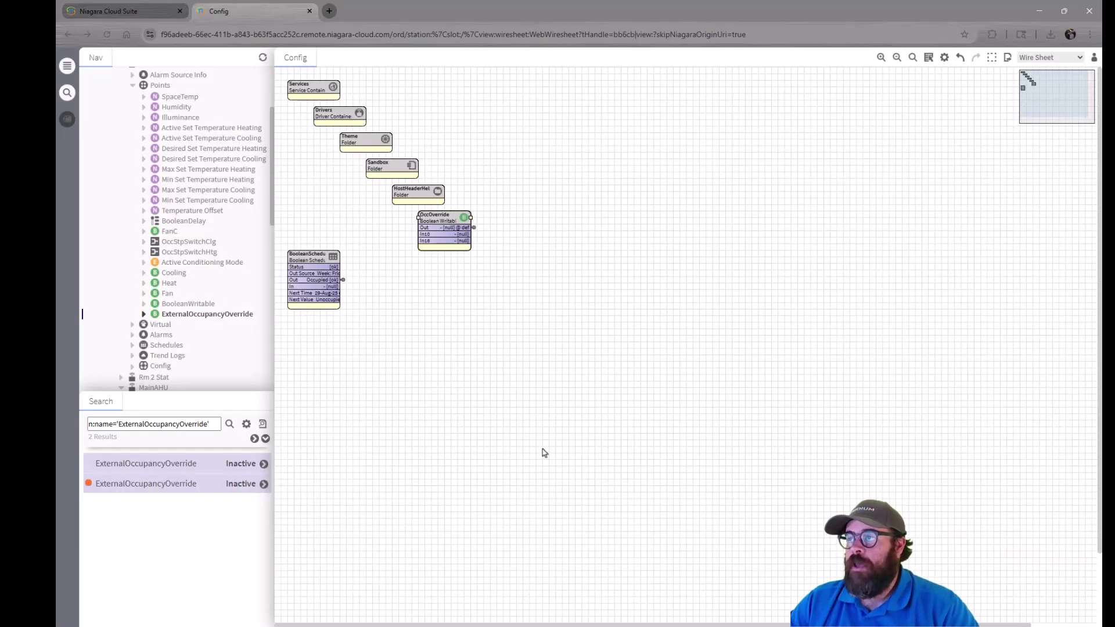
# Show OccOverride Out's Goto Link list to check the In10 links on MainAHU and Rm 1 Stat
pyautogui.rightClick(474, 229)
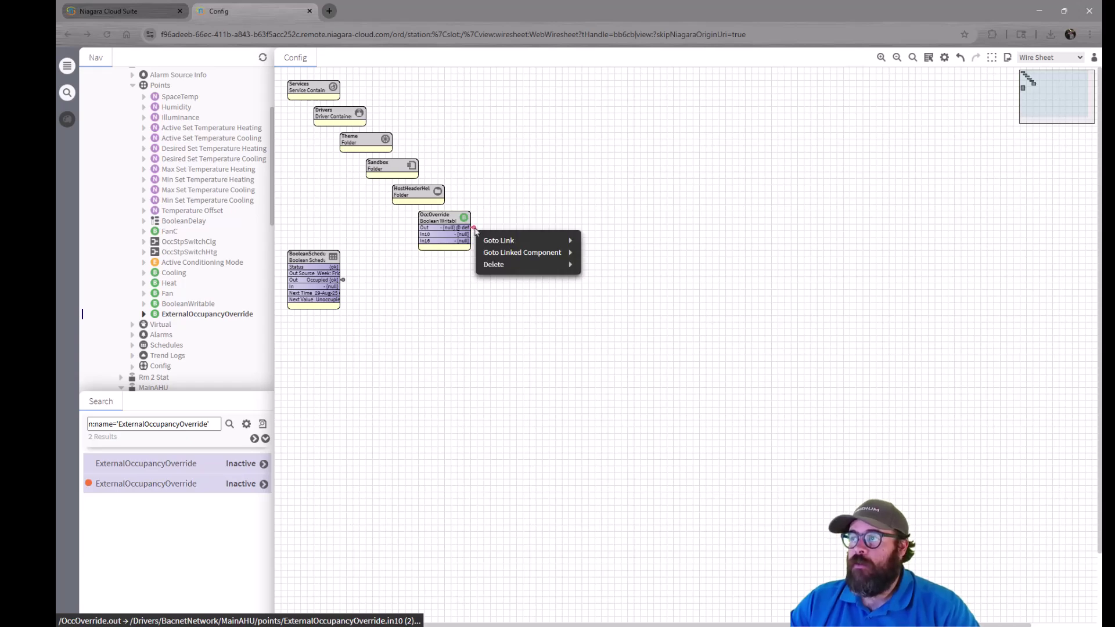
pyautogui.moveTo(523, 241)
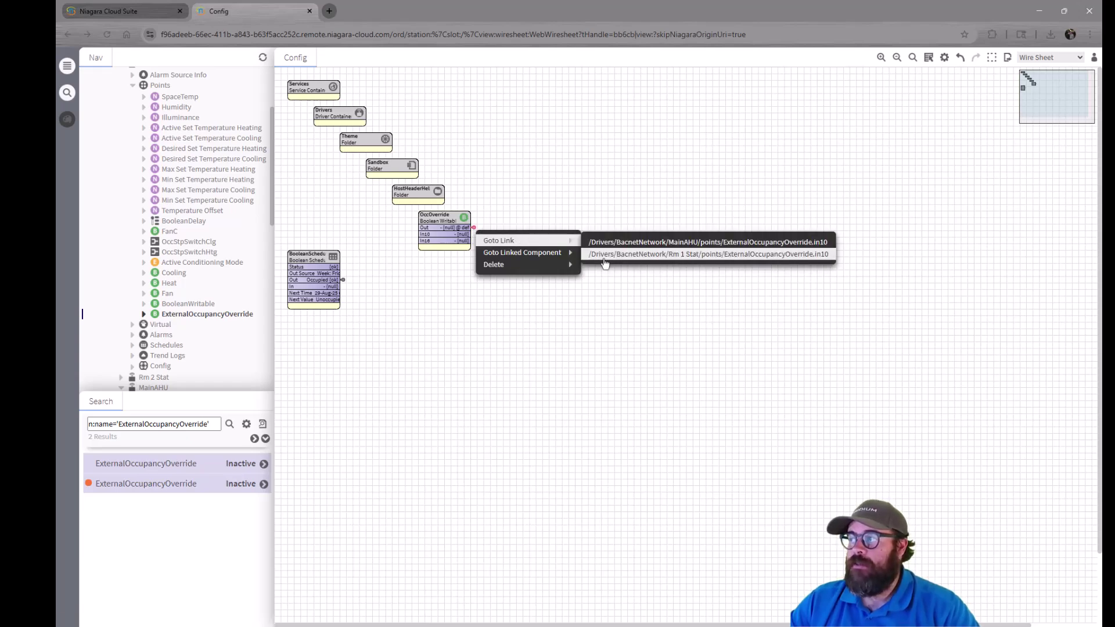